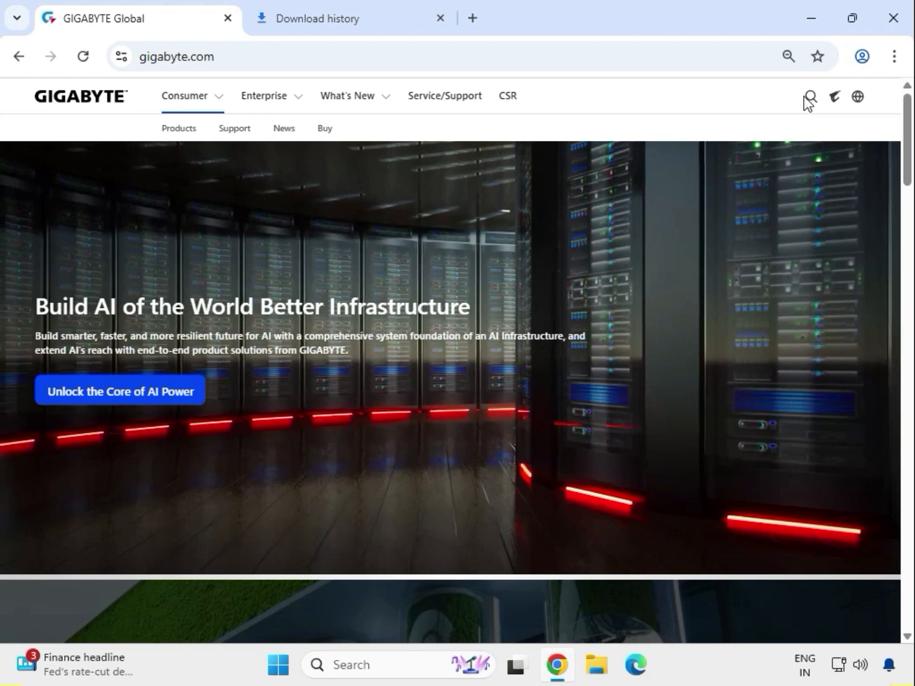
# Search the GIGABYTE site for the keyword 'Z890 AERO G'
pyautogui.click(809, 98)
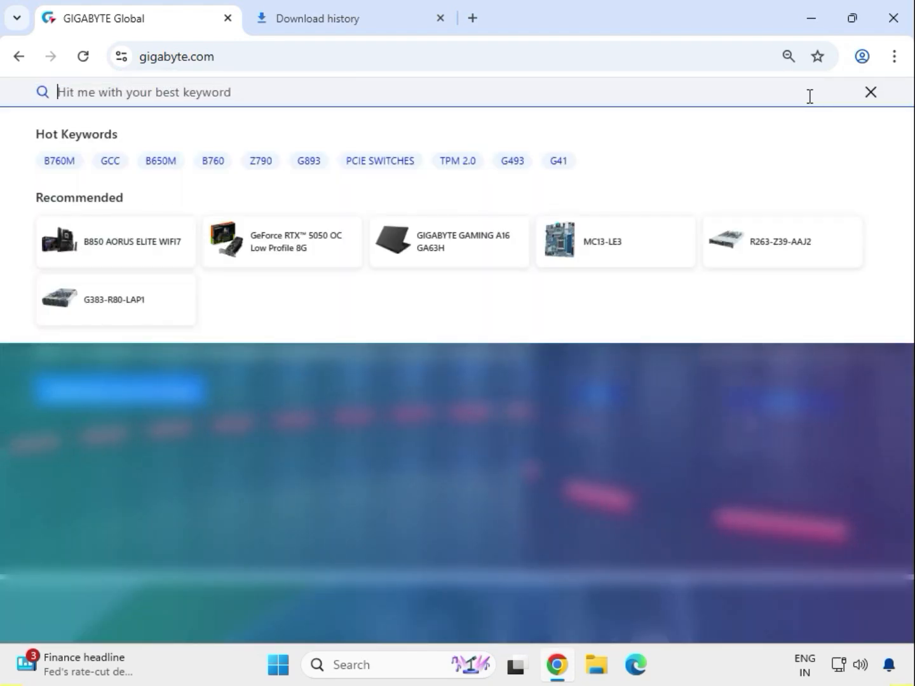
pyautogui.write('z')
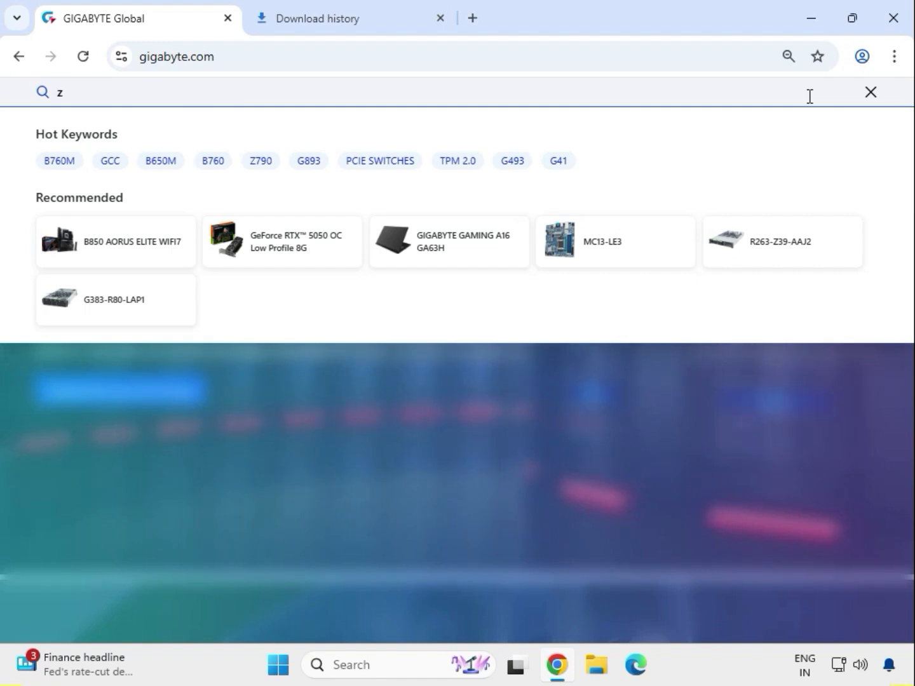
pyautogui.press('BackSpace')
pyautogui.press('capslock')
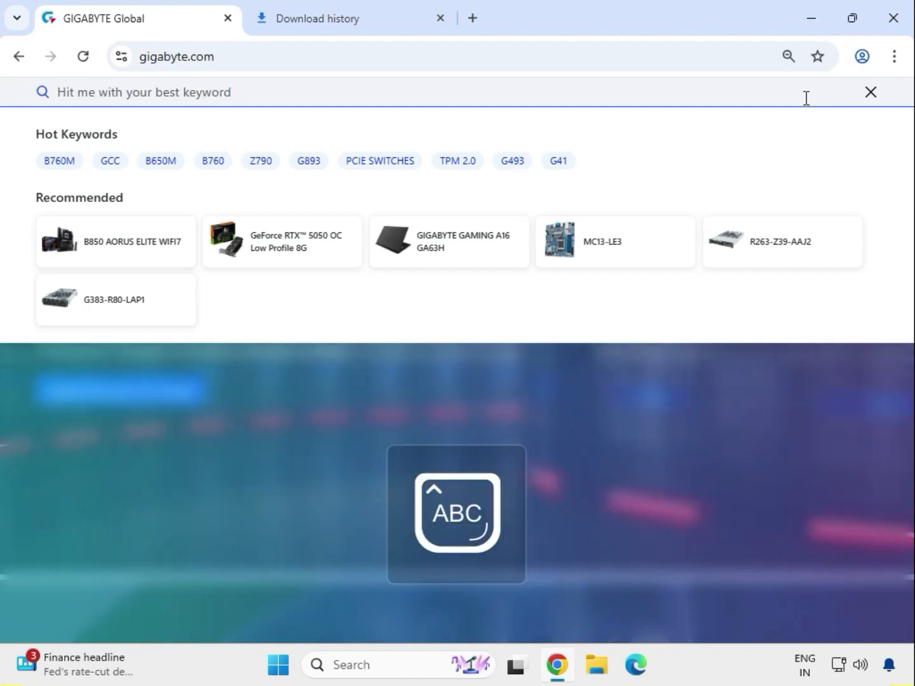
pyautogui.write('Z')
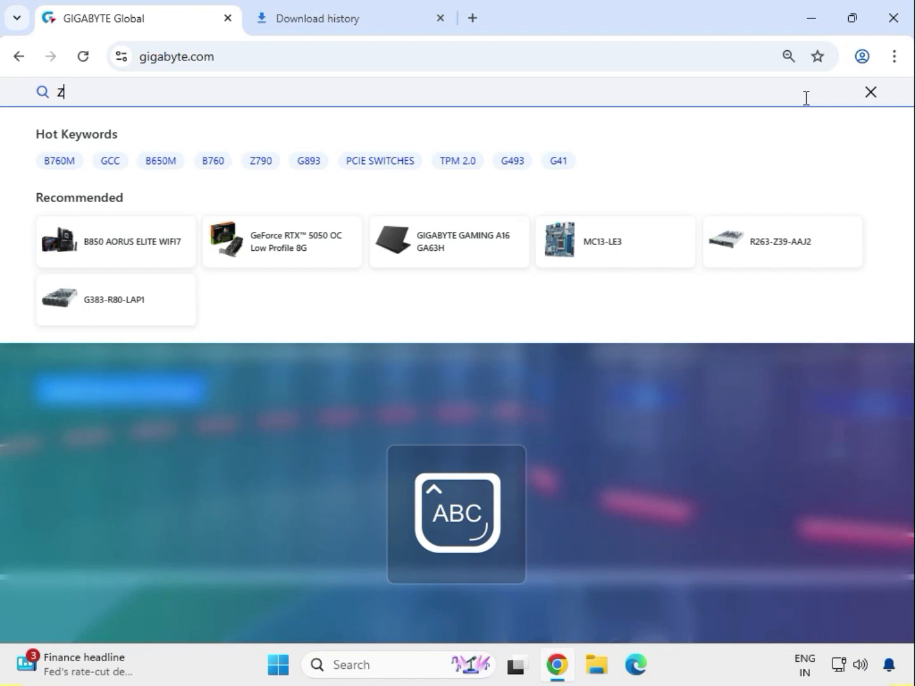
pyautogui.write('890')
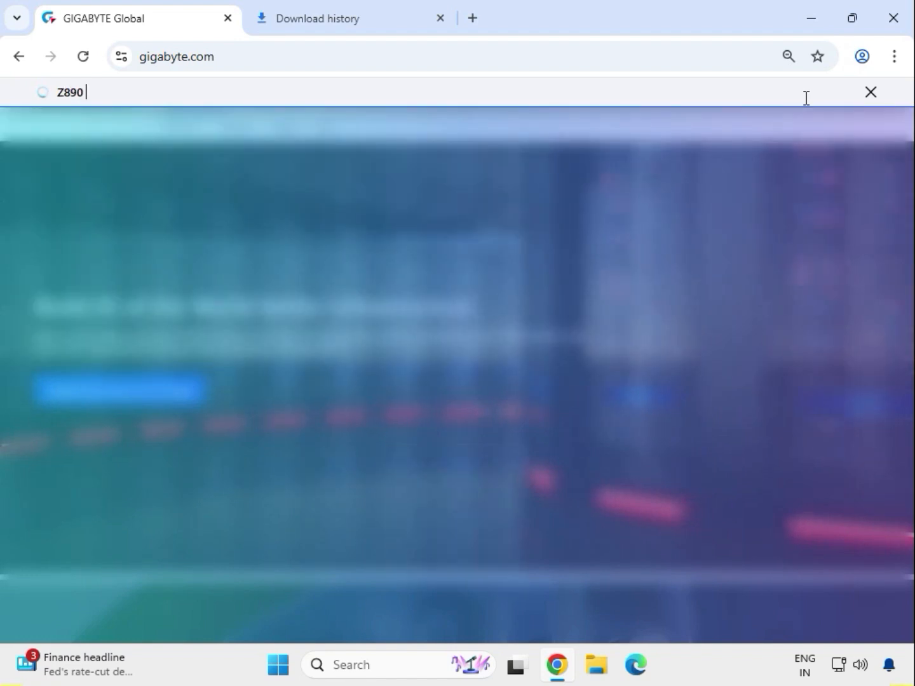
pyautogui.write(' AERO')
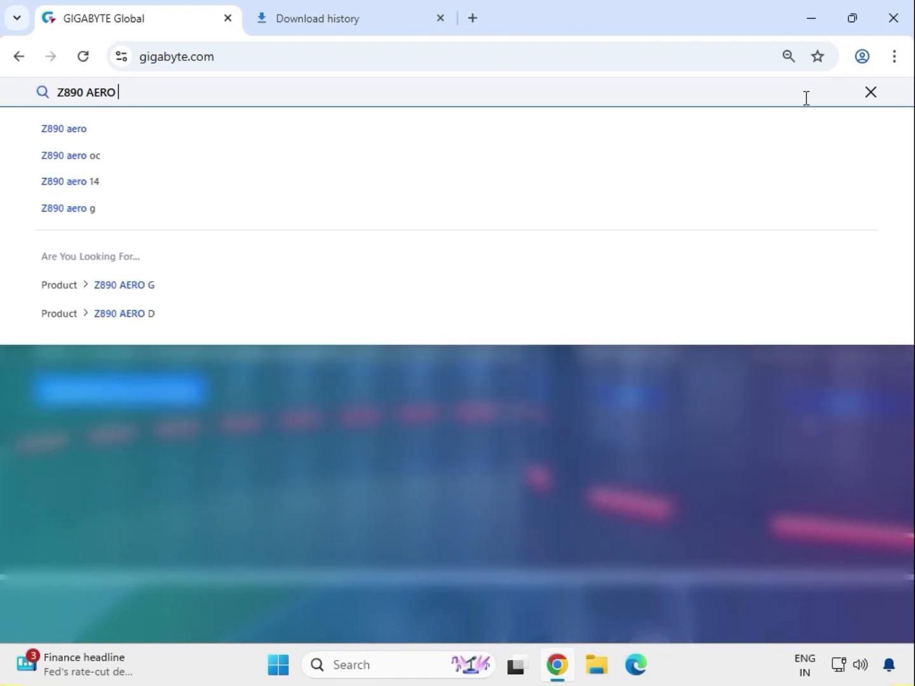
pyautogui.write(' G')
pyautogui.press('Return')
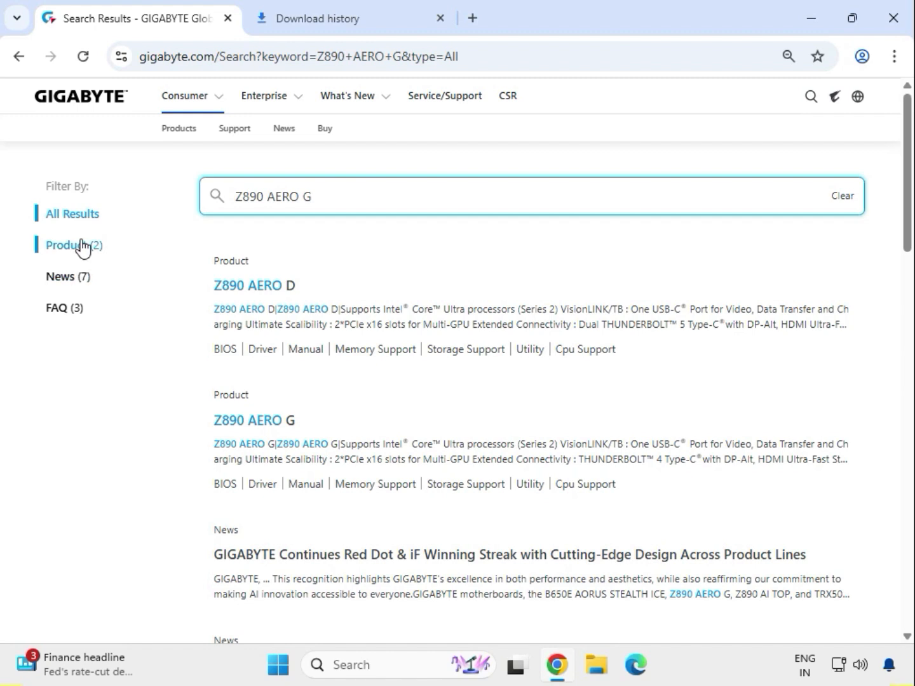
# Filter the results to products and open the Z890 AERO G Support downloads page
pyautogui.click(81, 245)
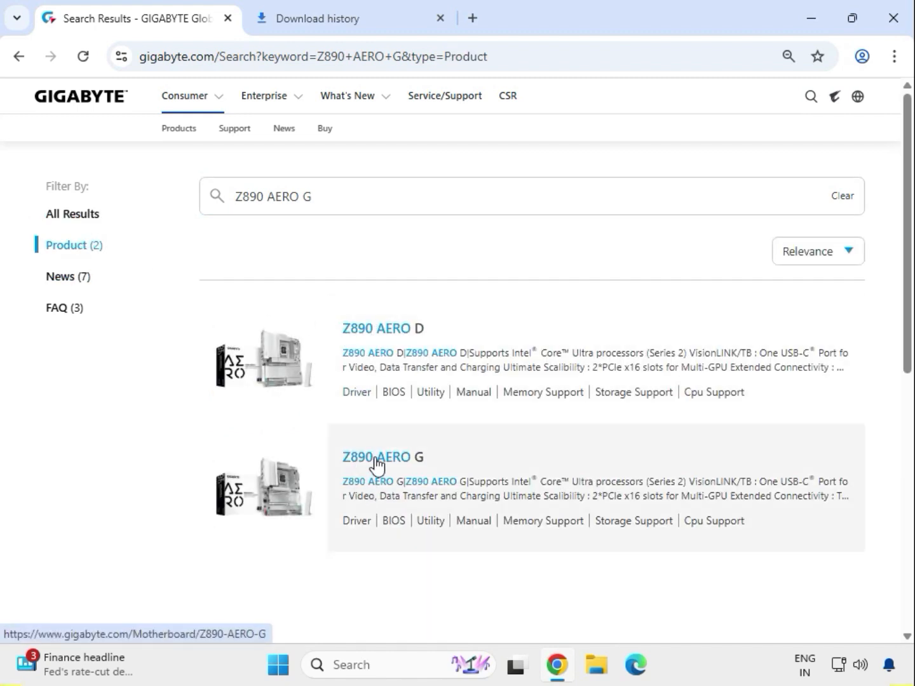
pyautogui.click(375, 463)
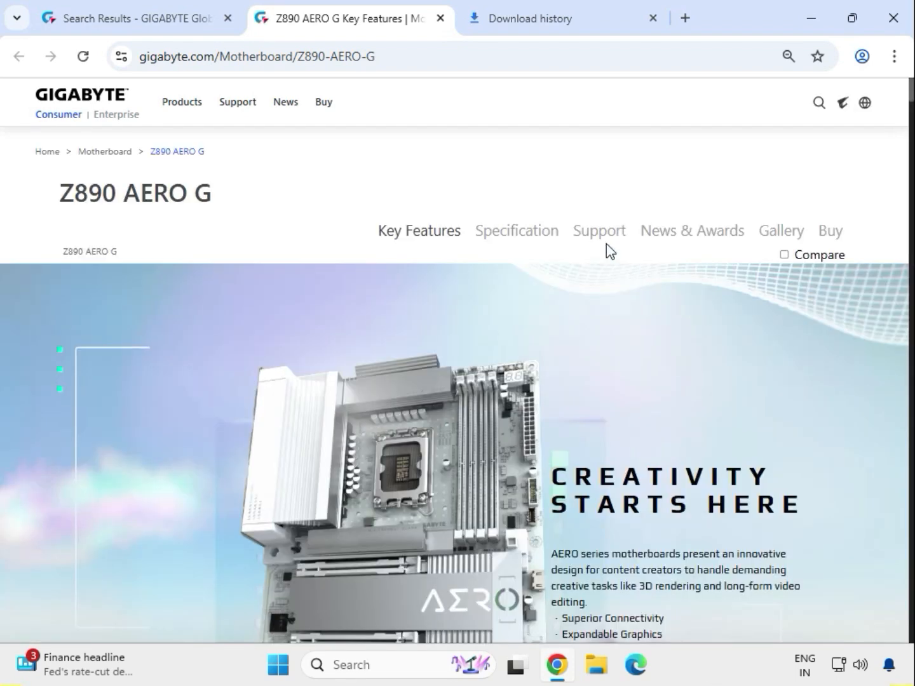
pyautogui.click(598, 242)
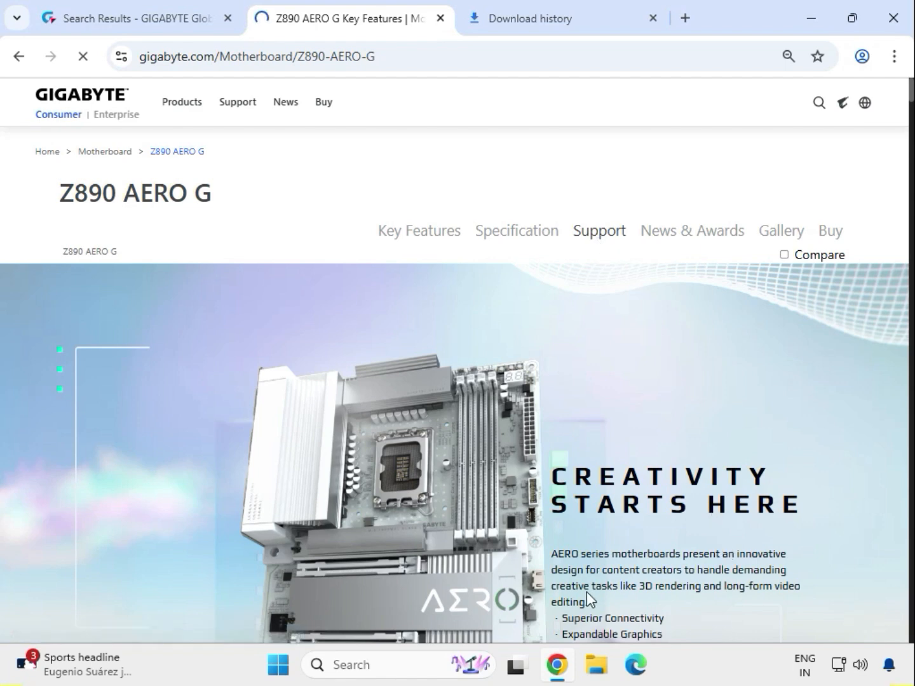
pyautogui.scroll(-5, 586, 592)
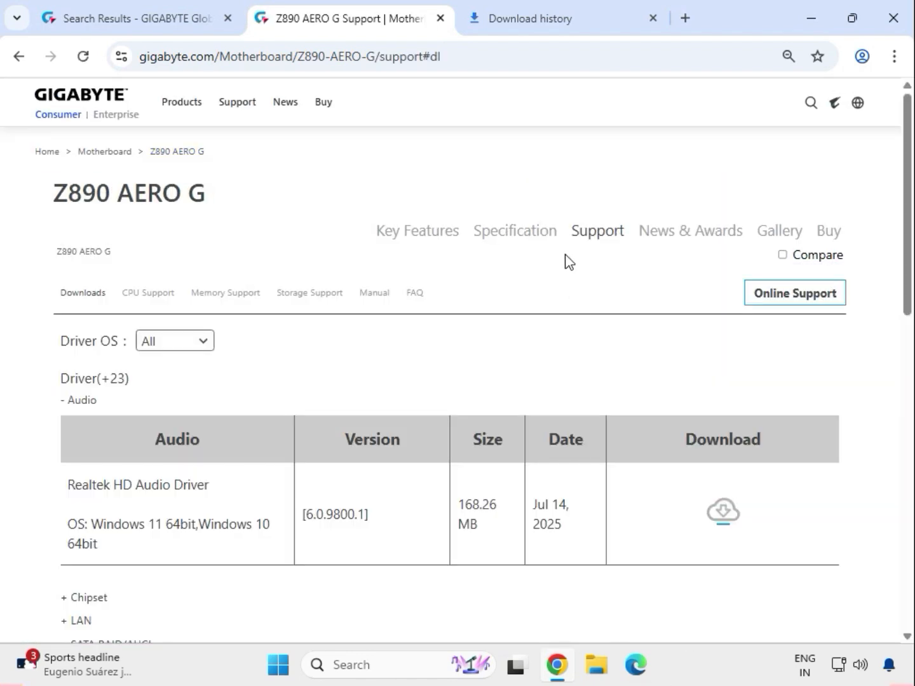
# Set the driver OS filter to Windows 11 64bit
pyautogui.click(203, 343)
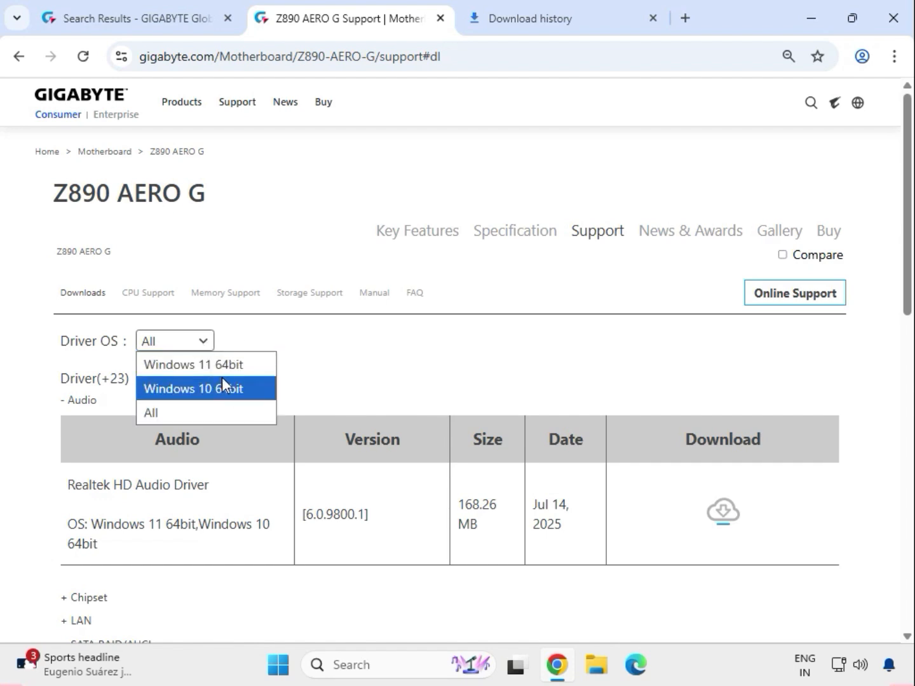
pyautogui.click(225, 372)
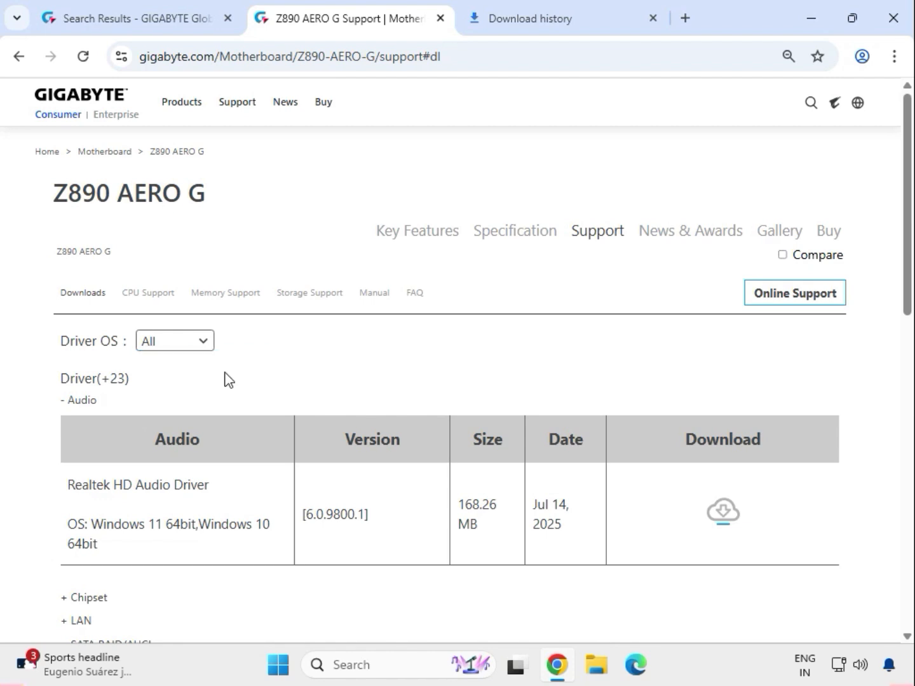
pyautogui.scroll(-1, 274, 382)
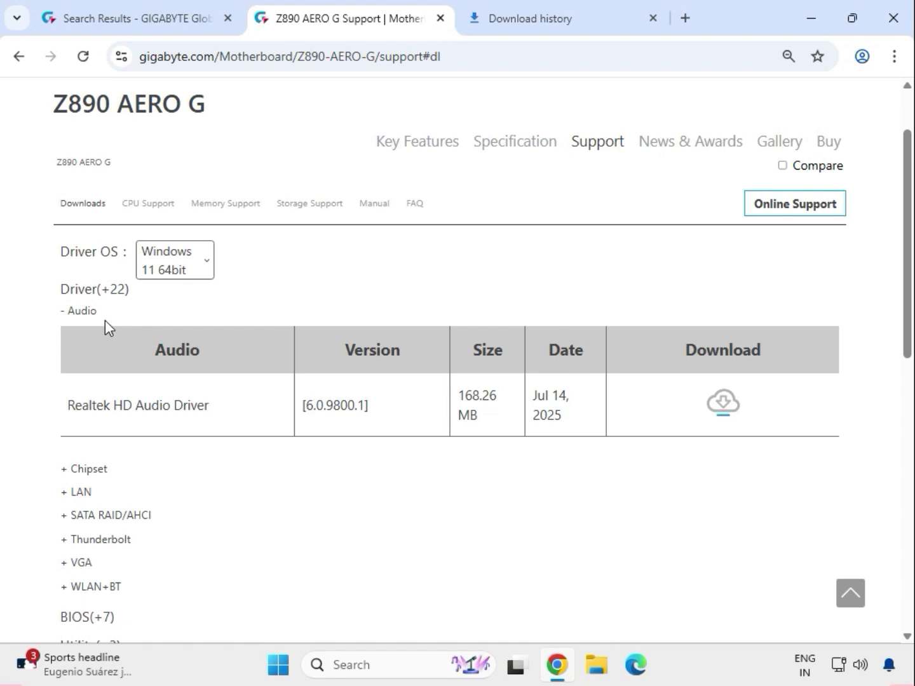
# Download the Realtek HD Audio Driver, check its progress, and expand the Chipset drivers
pyautogui.moveTo(100, 314); pyautogui.dragTo(63, 311)
pyautogui.moveTo(70, 407); pyautogui.dragTo(623, 423)
pyautogui.moveTo(708, 424); pyautogui.dragTo(792, 417)
pyautogui.click(827, 418)
pyautogui.click(727, 412)
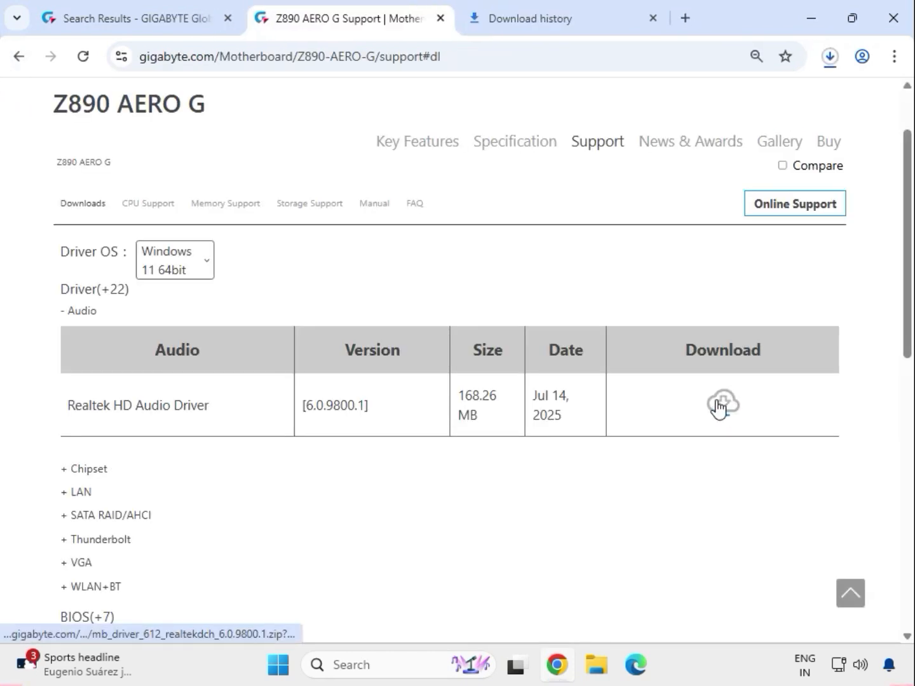
pyautogui.click(830, 58)
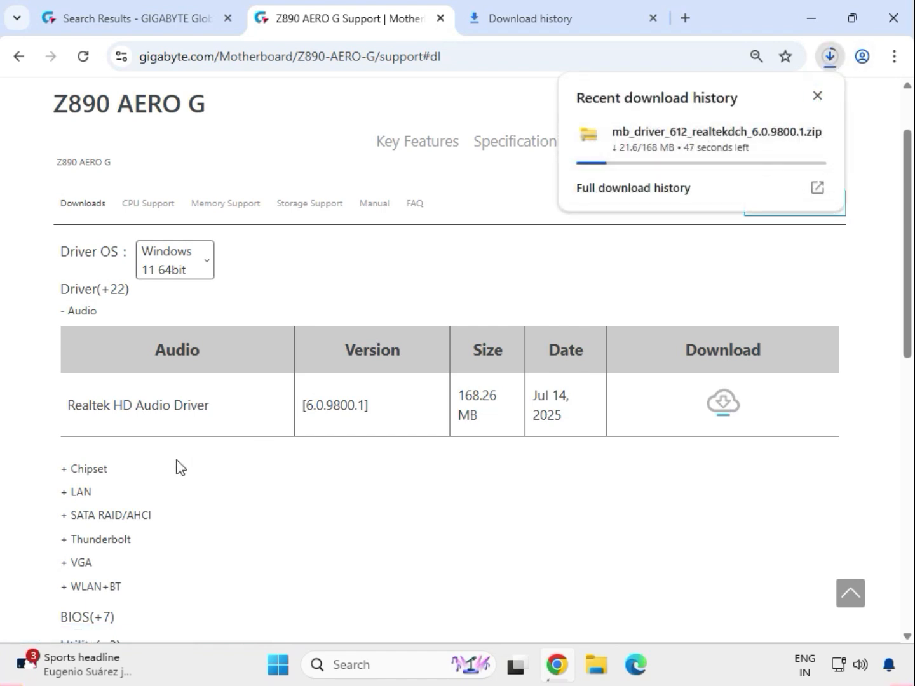
pyautogui.doubleClick(79, 471)
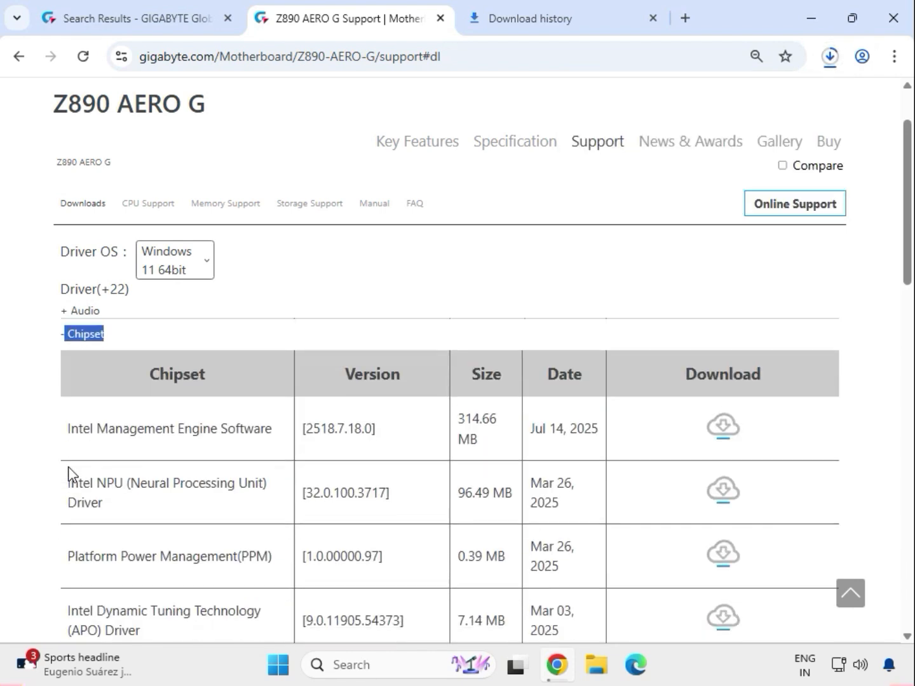
# Download the Intel Serial I/O driver from the Chipset list
pyautogui.scroll(-4, 180, 511)
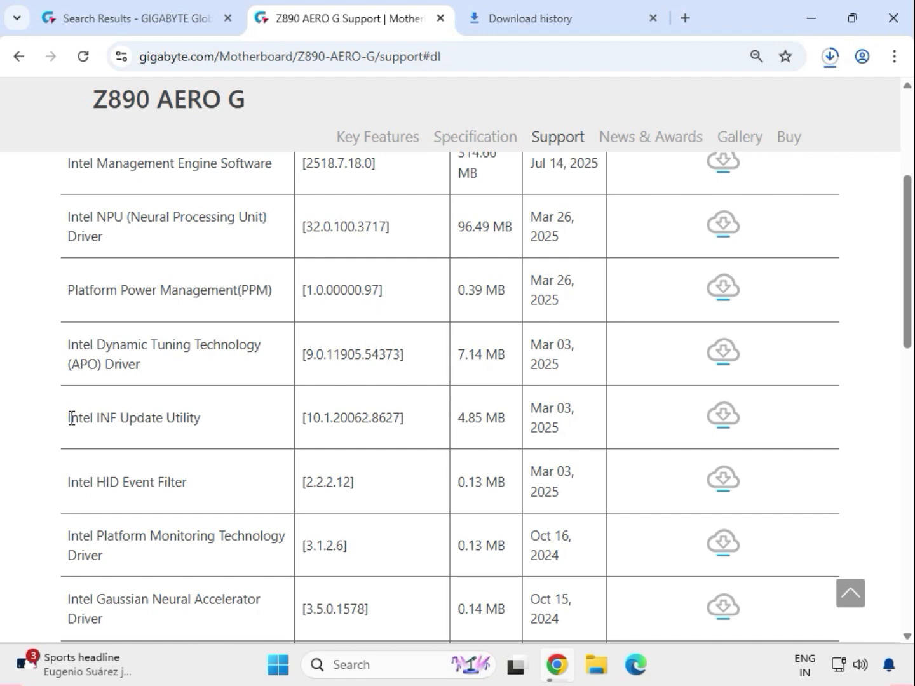
pyautogui.moveTo(71, 418); pyautogui.dragTo(185, 421)
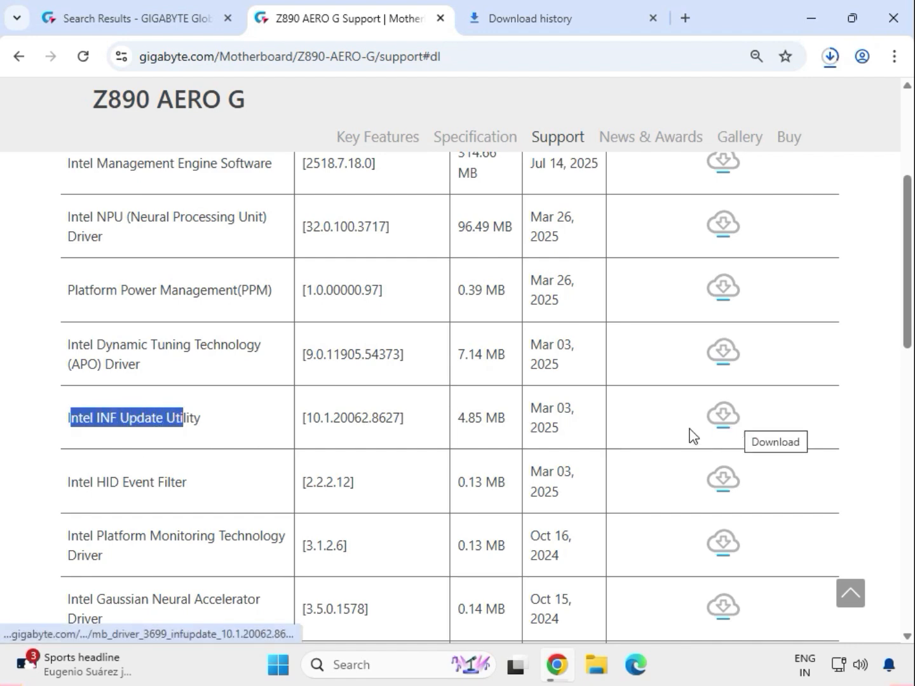
pyautogui.scroll(-1, 421, 491)
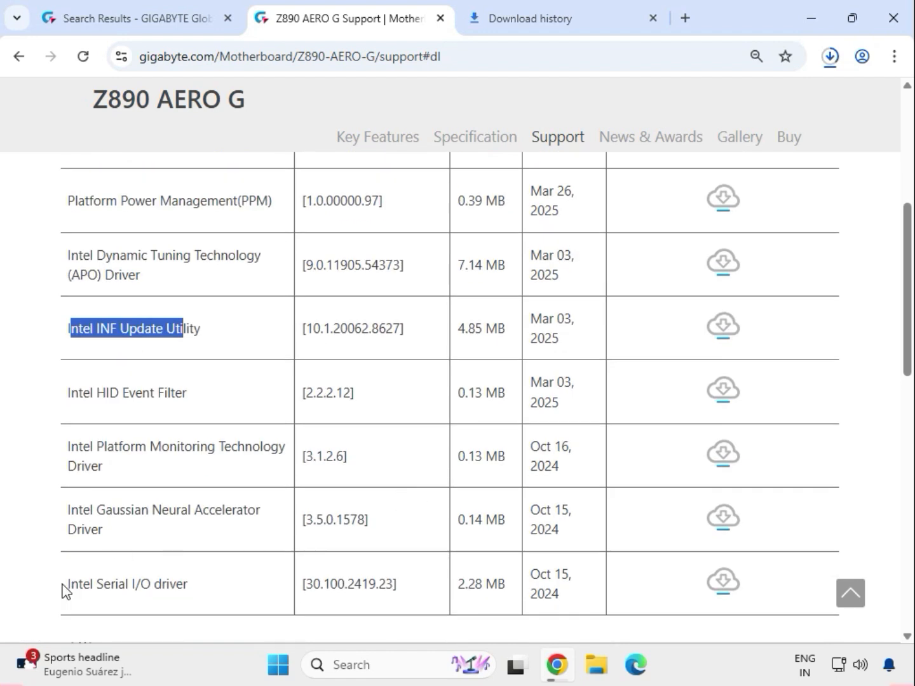
pyautogui.moveTo(63, 586); pyautogui.dragTo(202, 585)
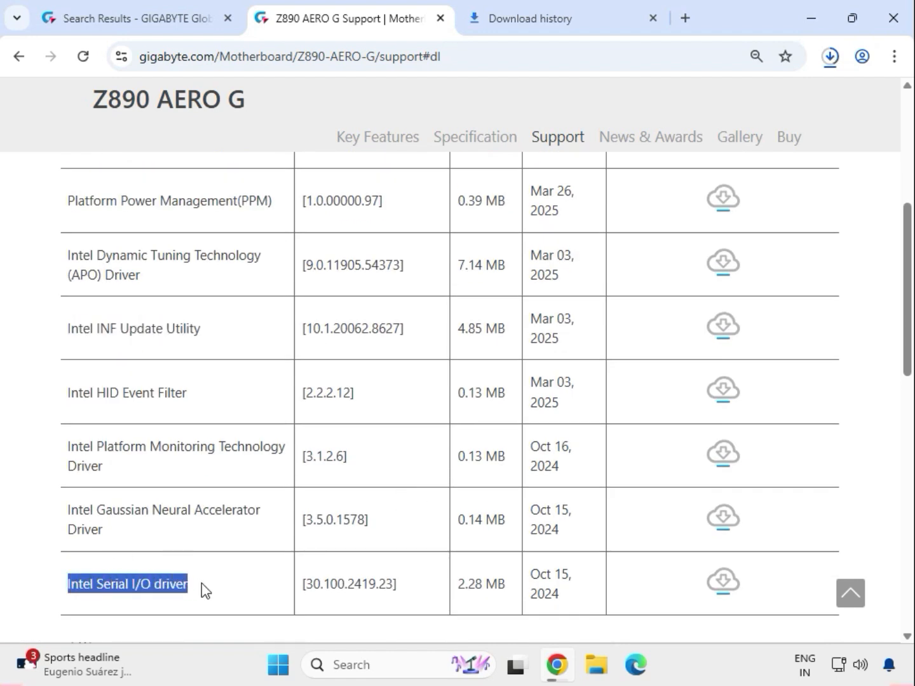
pyautogui.click(722, 584)
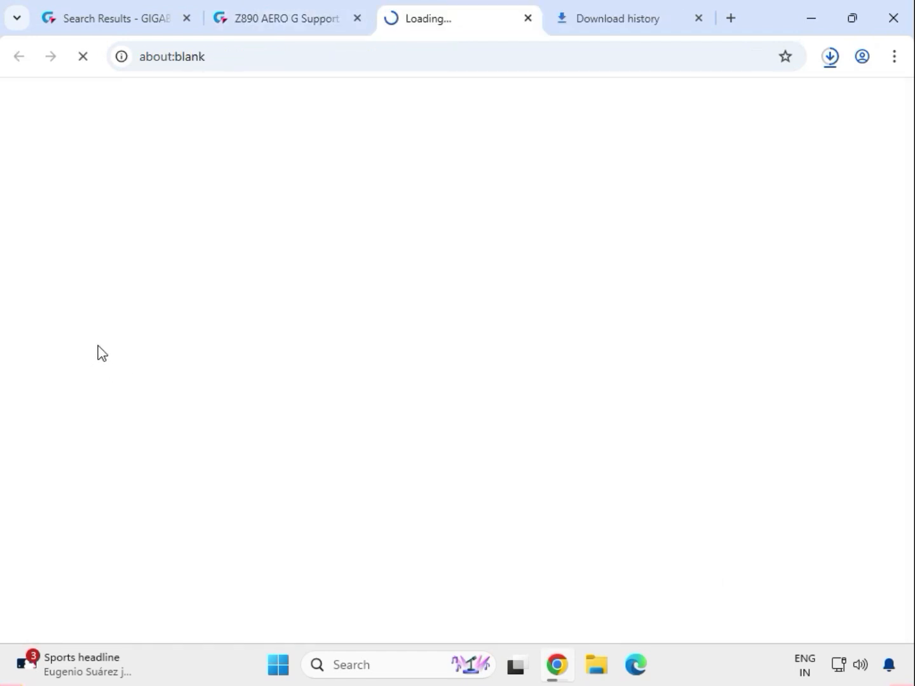
# Download the Intel INF Update Utility and expand the LAN driver list
pyautogui.moveTo(91, 328); pyautogui.dragTo(740, 326)
pyautogui.click(722, 330)
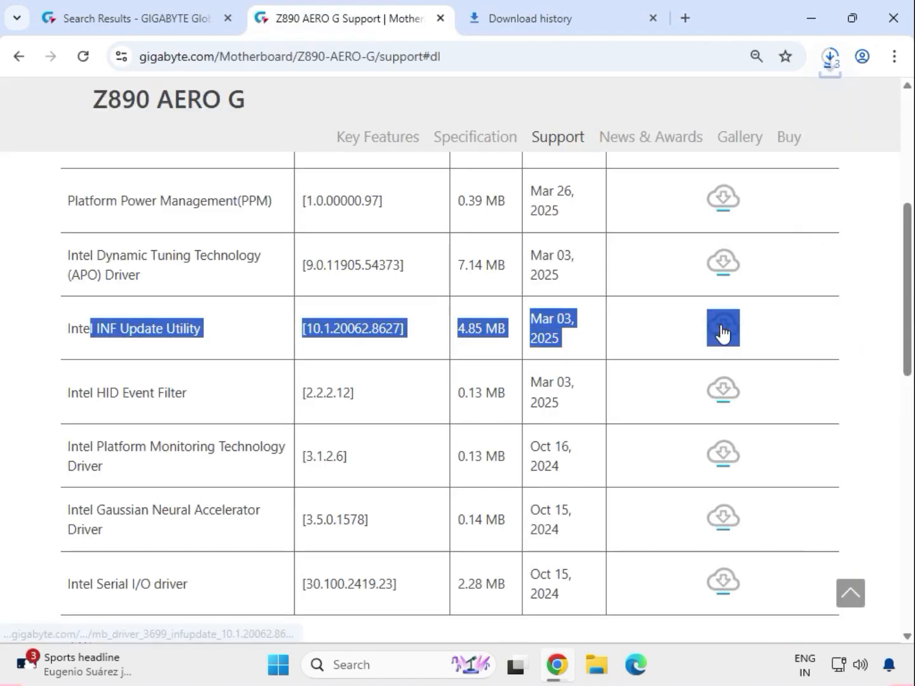
pyautogui.scroll(-3, 403, 497)
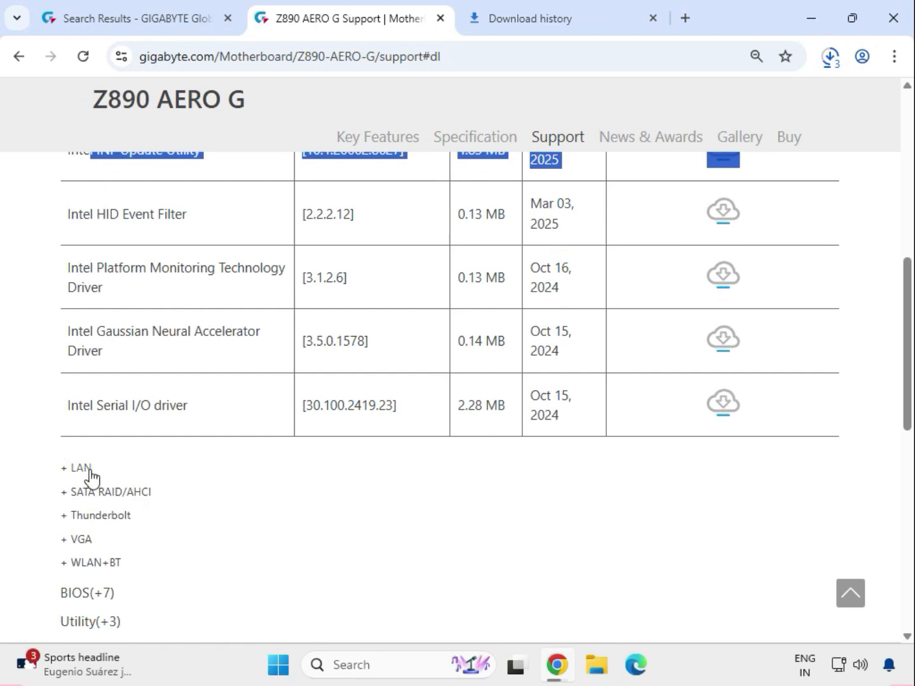
pyautogui.moveTo(98, 476); pyautogui.dragTo(67, 471)
pyautogui.scroll(4, 70, 467)
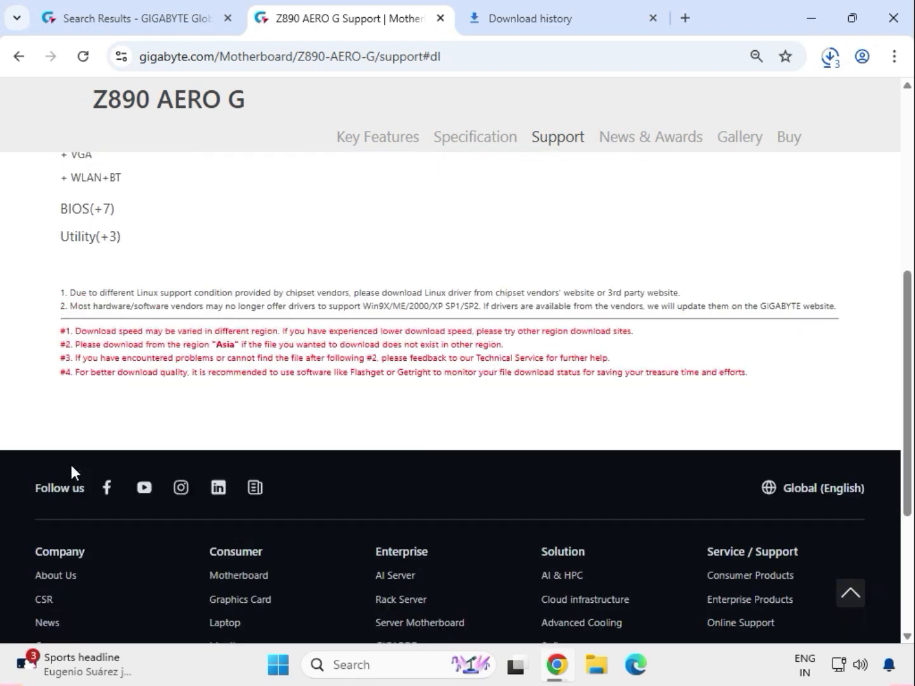
# Download the Intel i225 & i226 LAN driver and expand the VGA list
pyautogui.moveTo(63, 358); pyautogui.dragTo(612, 361)
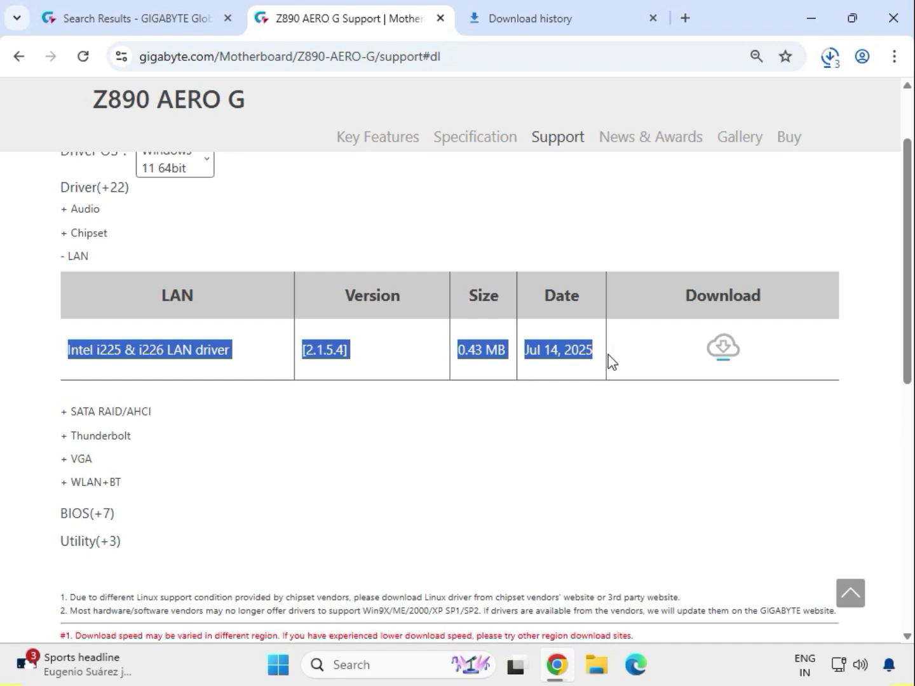
pyautogui.click(724, 350)
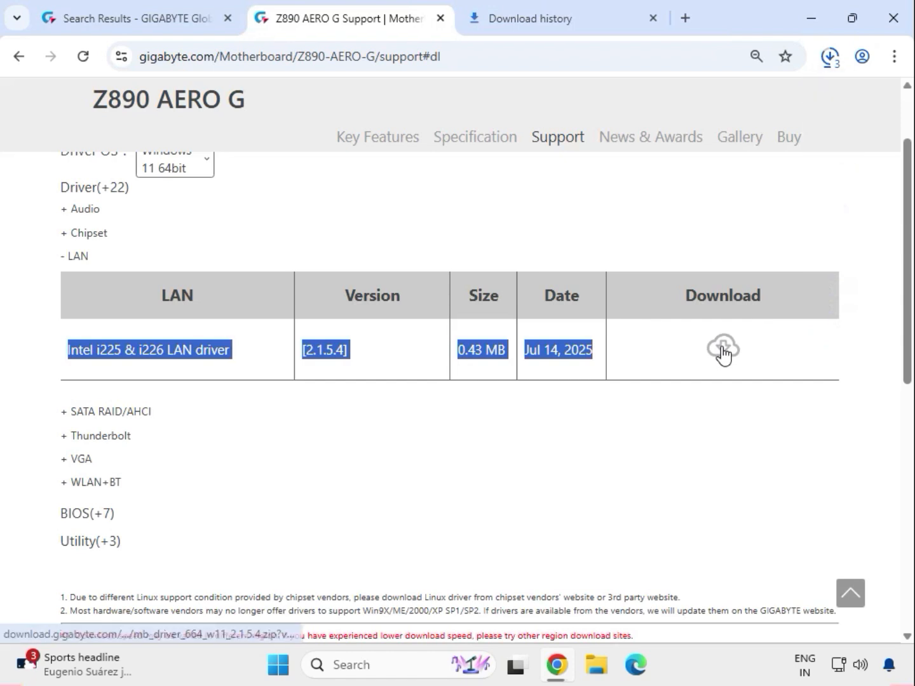
pyautogui.doubleClick(79, 458)
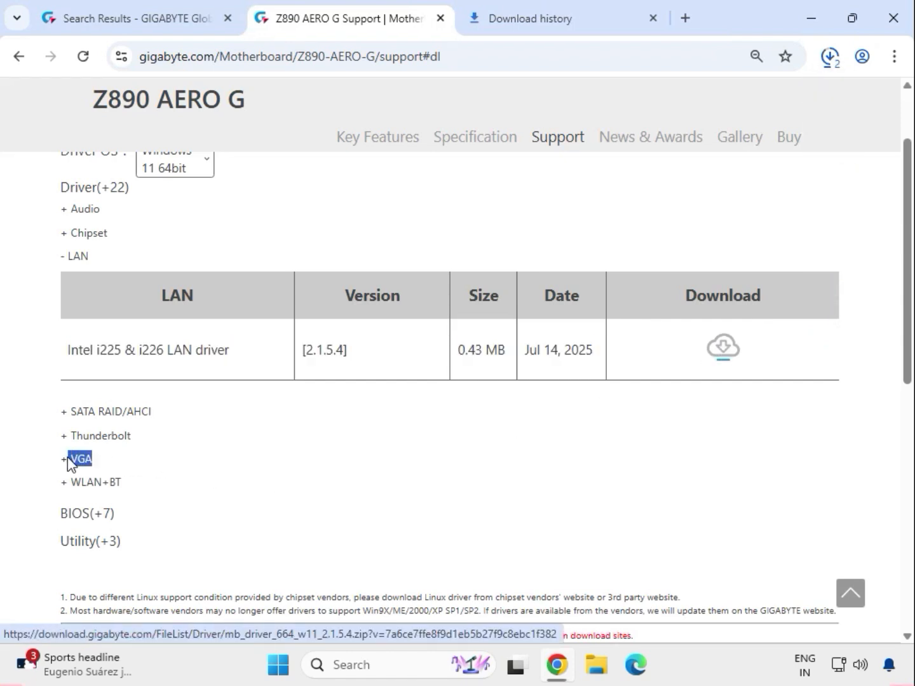
# Download the Intel VGA Driver 32.0.101.6737 and expand the WLAN+BT list
pyautogui.moveTo(66, 425); pyautogui.dragTo(203, 434)
pyautogui.moveTo(307, 436); pyautogui.dragTo(656, 428)
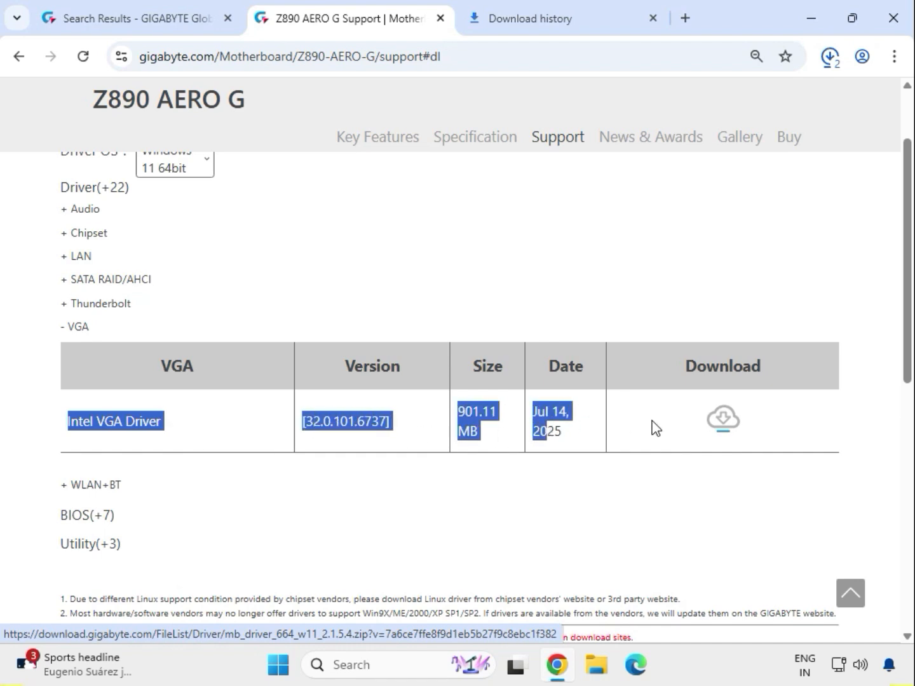
pyautogui.click(729, 425)
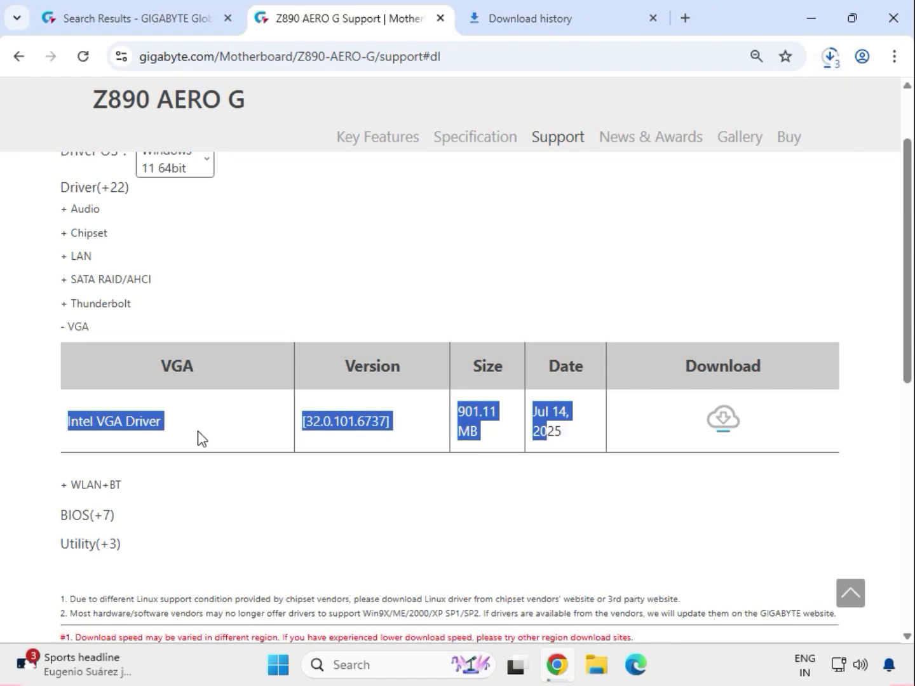
pyautogui.moveTo(126, 483); pyautogui.dragTo(72, 495)
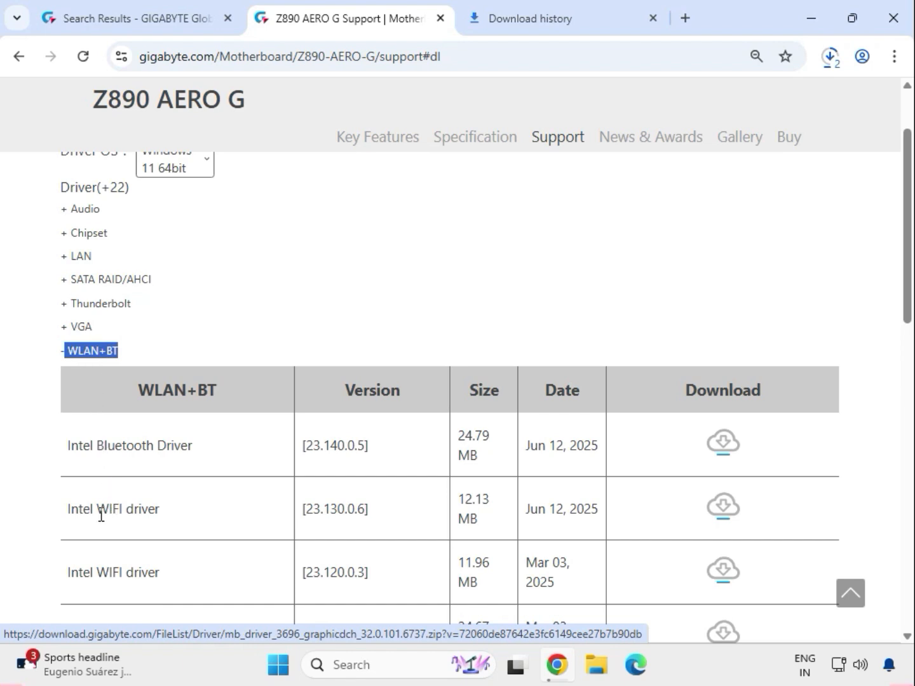
# Download the Intel Bluetooth Driver 23.140.0.5
pyautogui.moveTo(96, 514); pyautogui.dragTo(177, 513)
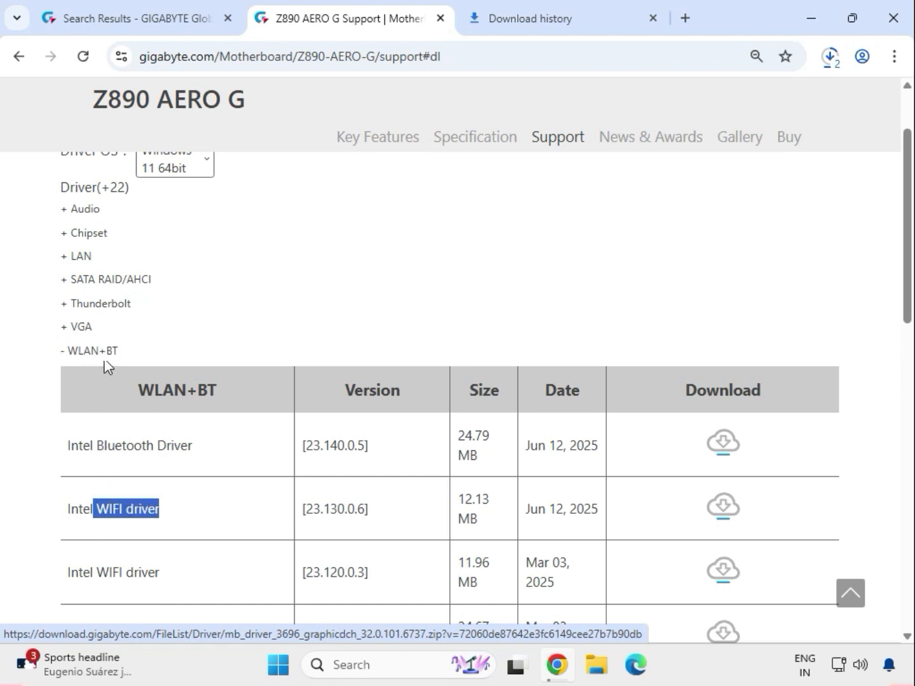
pyautogui.moveTo(106, 352); pyautogui.dragTo(117, 351)
pyautogui.moveTo(96, 445); pyautogui.dragTo(194, 447)
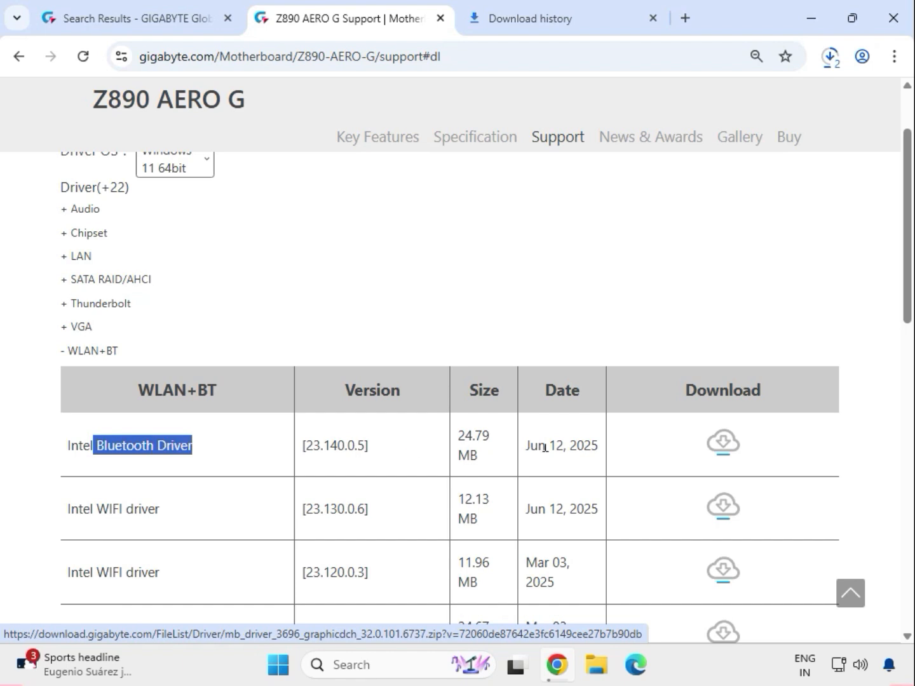
pyautogui.click(722, 443)
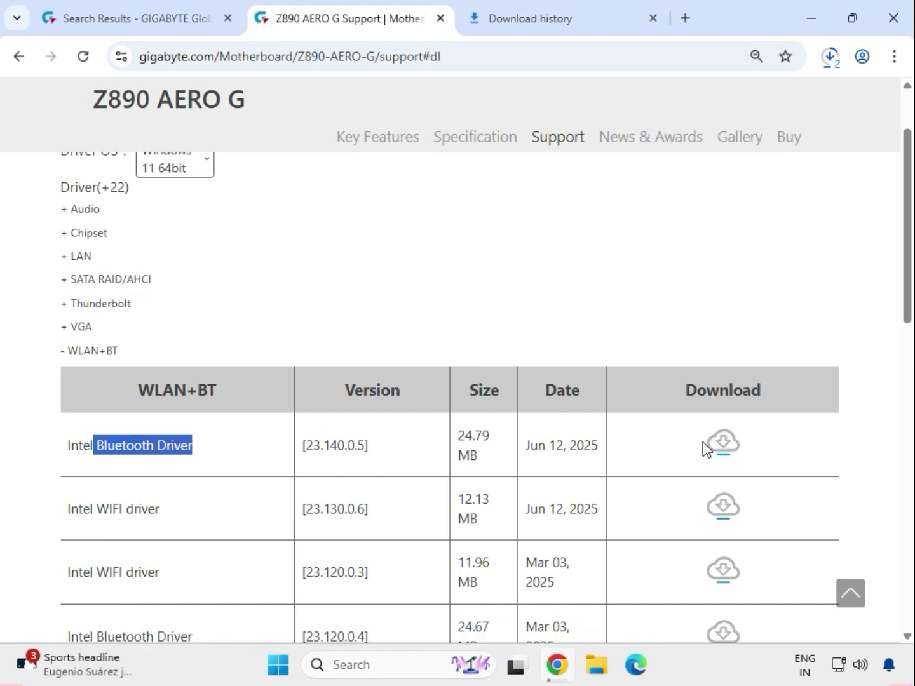
# Download the Intel WIFI driver 23.130.0.6 and show the downloads folder in File Explorer
pyautogui.moveTo(97, 509); pyautogui.dragTo(161, 510)
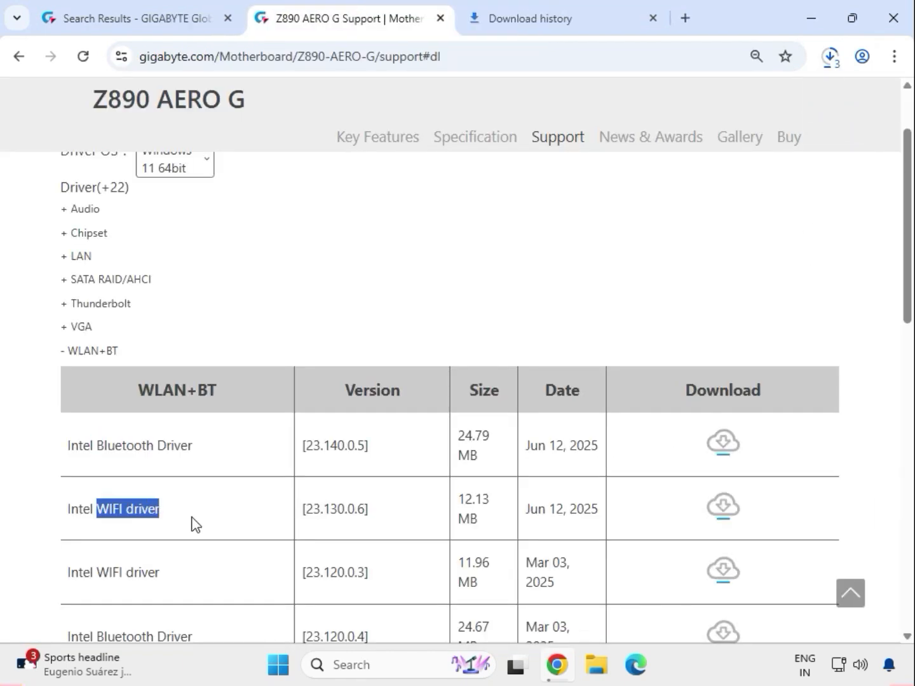
pyautogui.click(725, 509)
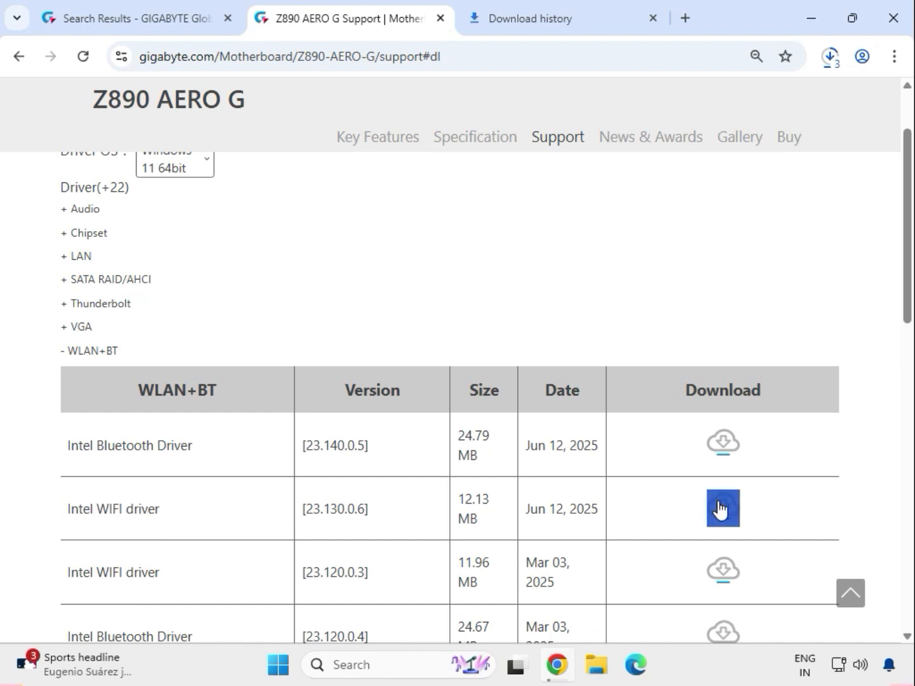
pyautogui.click(828, 59)
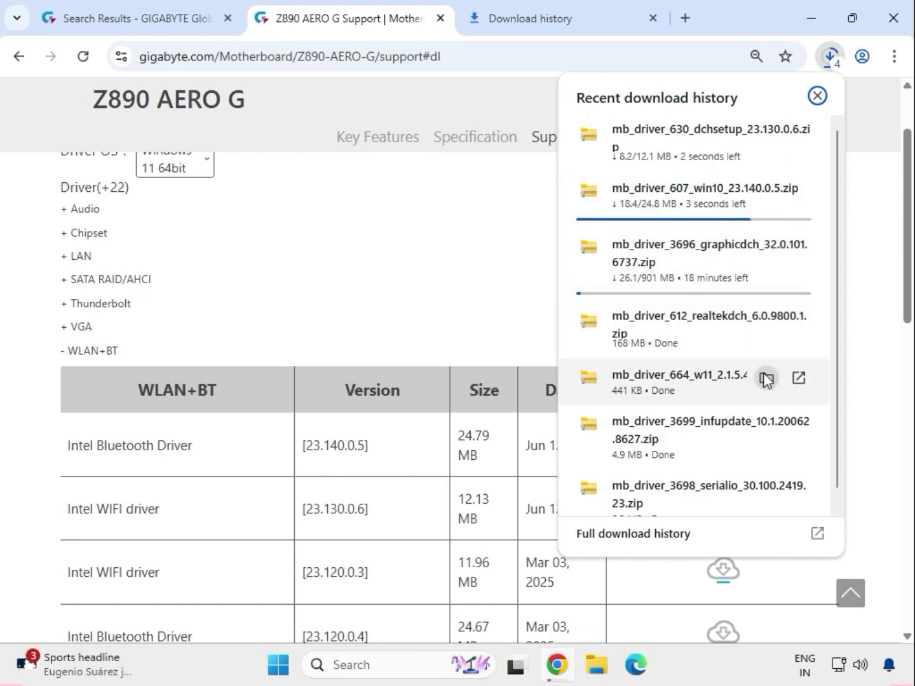
pyautogui.click(766, 379)
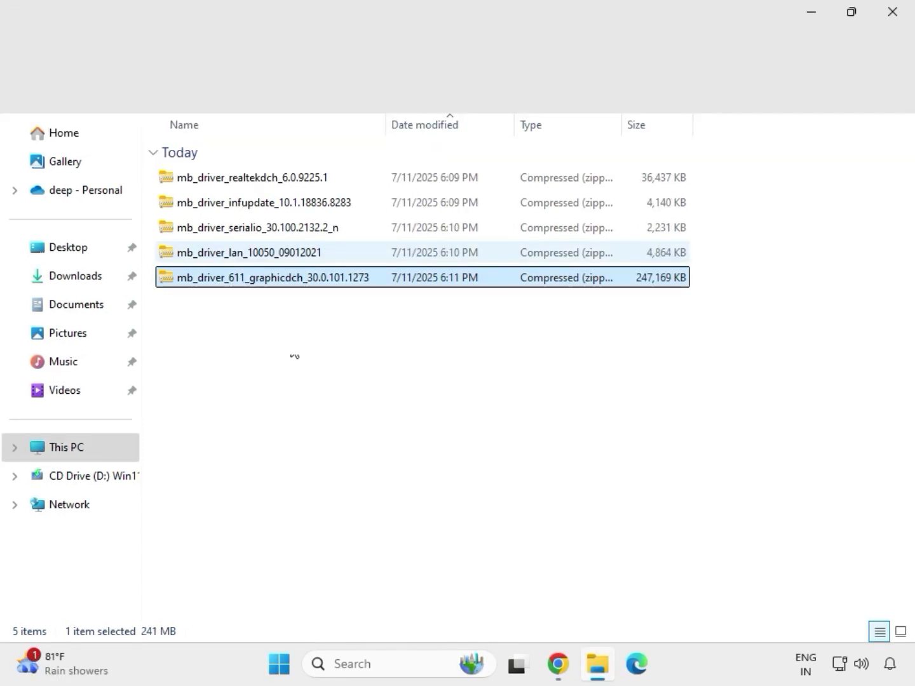
# Extract mb_driver_611_graphicdch_30.0.101.1273.zip into its own folder in Downloads
pyautogui.moveTo(331, 314); pyautogui.dragTo(283, 168)
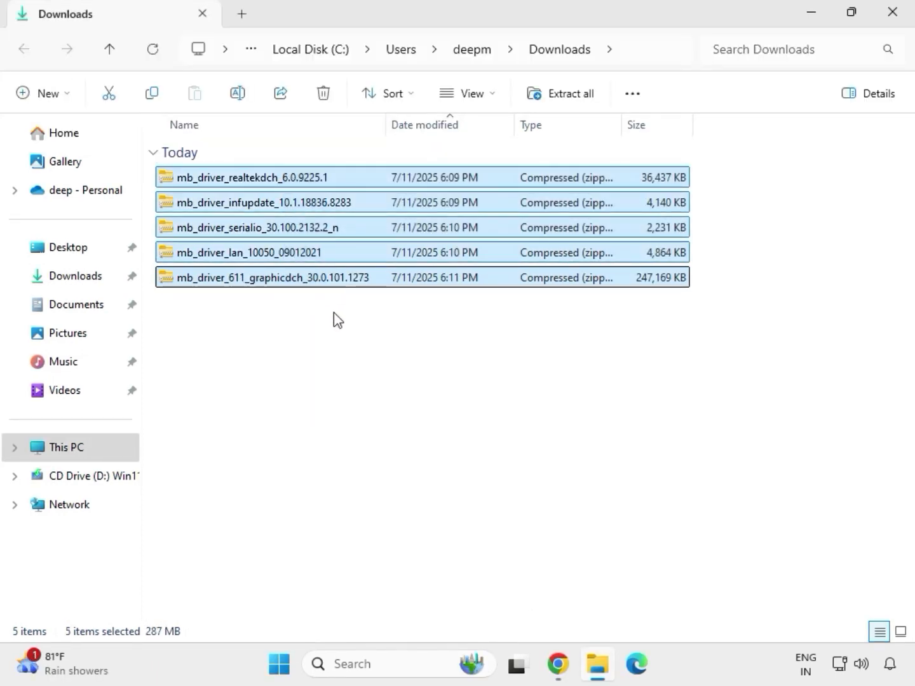
pyautogui.click(320, 282)
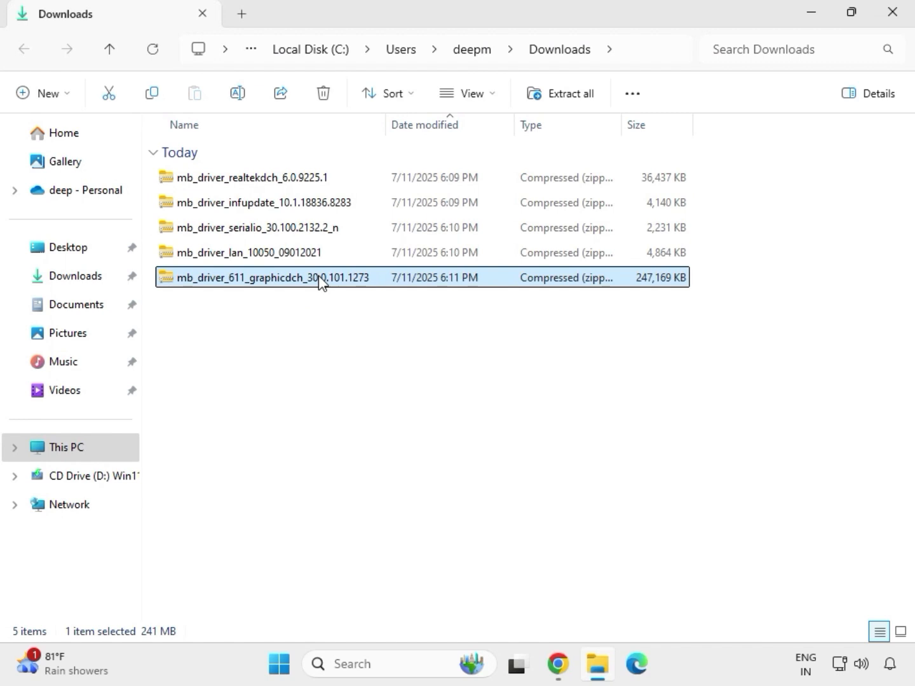
pyautogui.rightClick(320, 282)
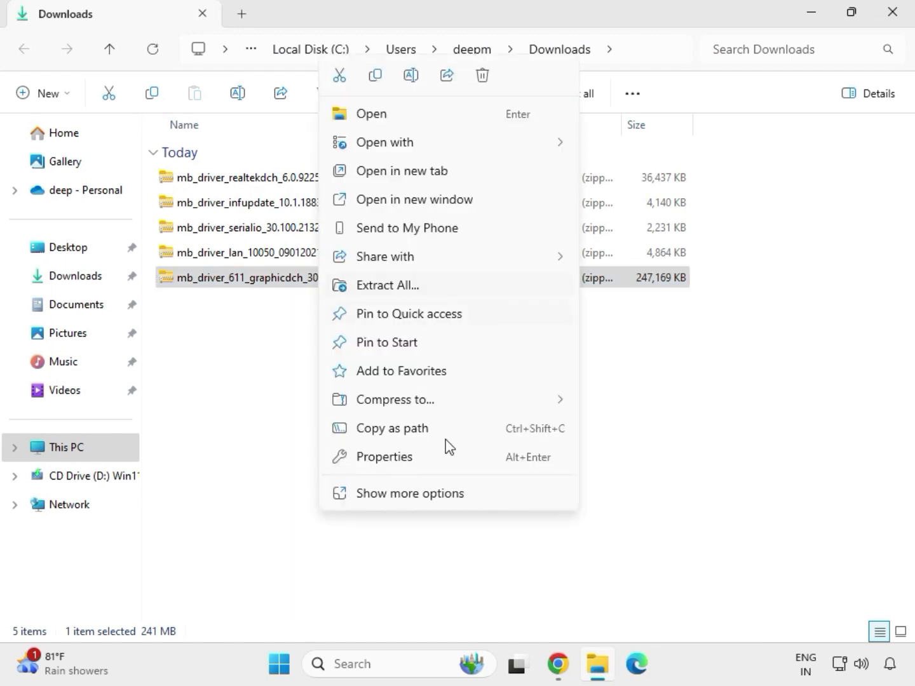
pyautogui.click(410, 495)
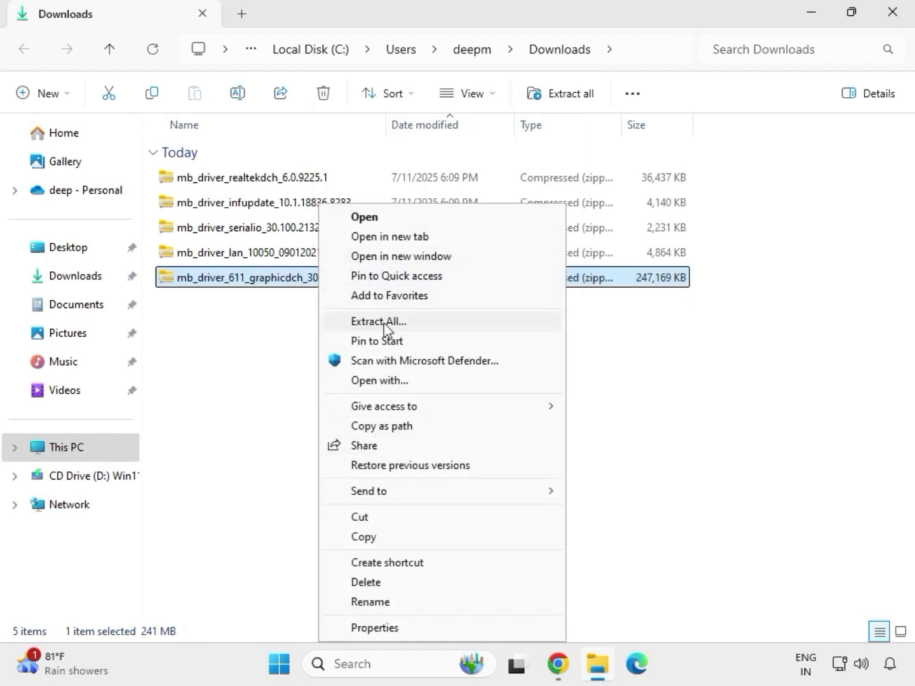
pyautogui.click(385, 323)
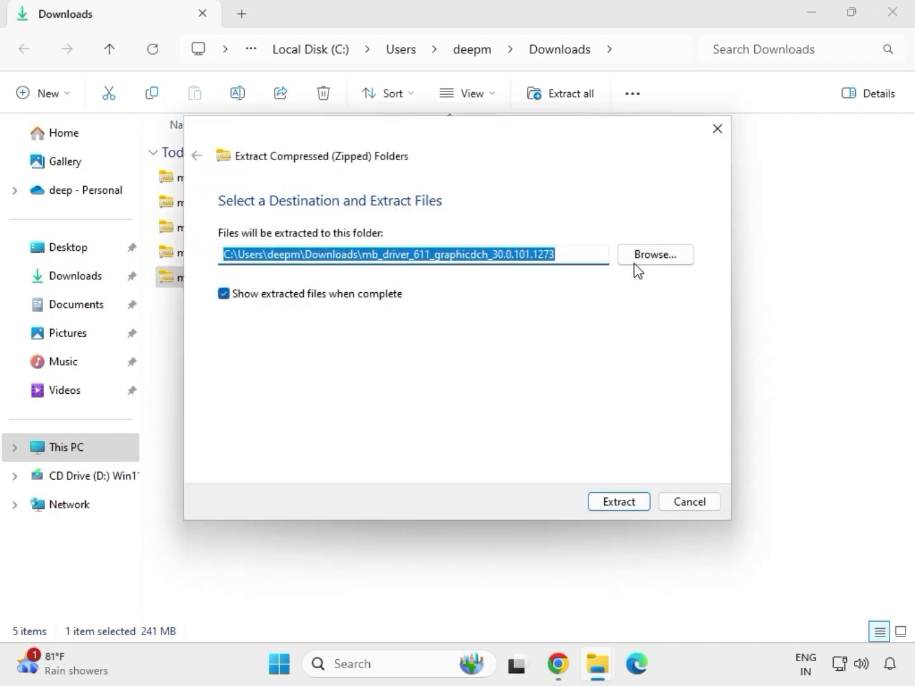
pyautogui.click(621, 503)
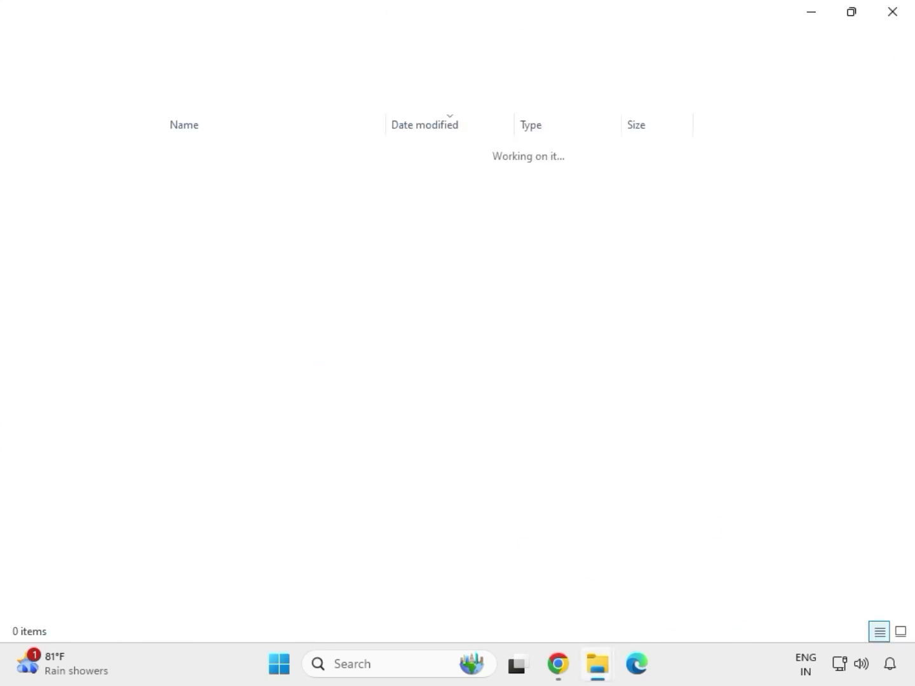
# Extract the mb_driver_lan_10050_09012021 zip into Downloads
pyautogui.click(892, 18)
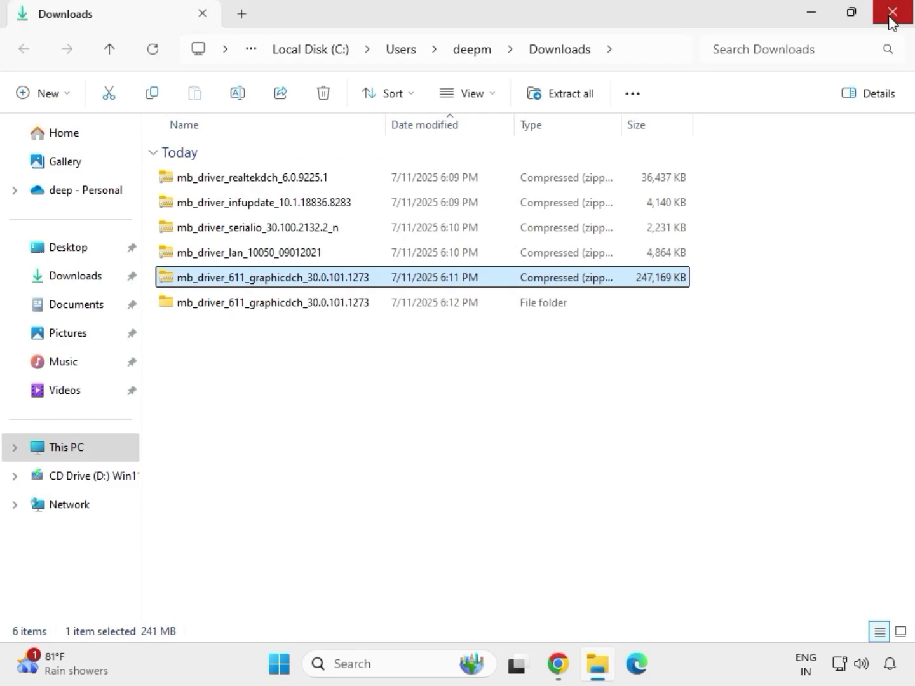
pyautogui.click(231, 256)
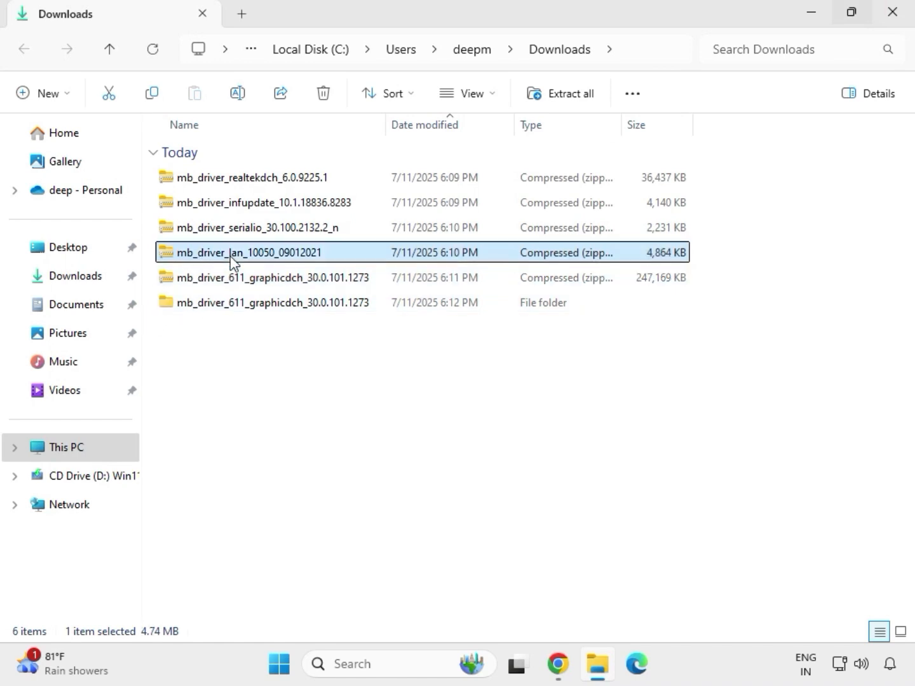
pyautogui.rightClick(230, 255)
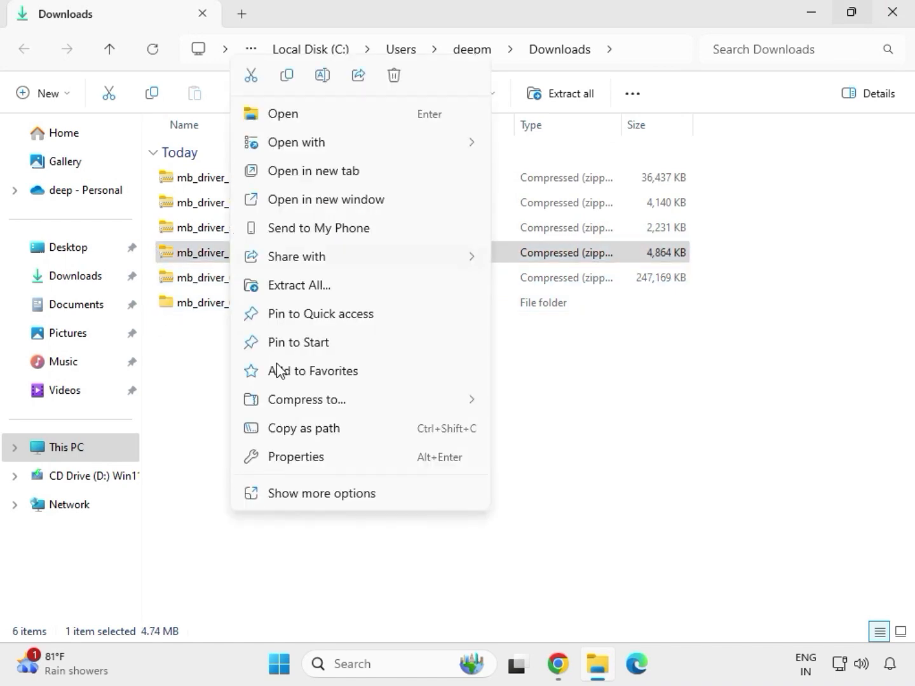
pyautogui.click(306, 501)
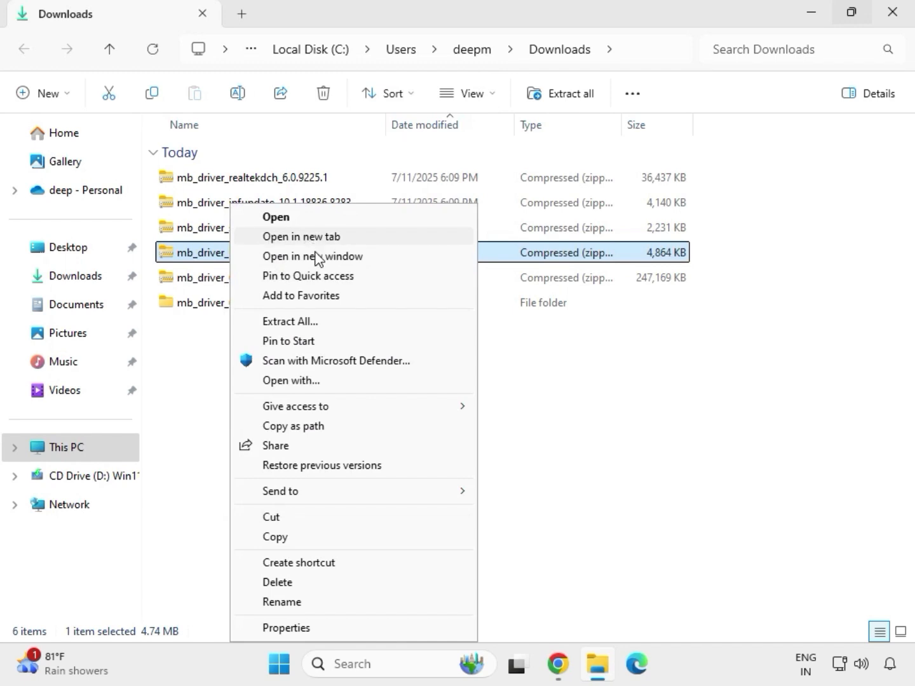
pyautogui.click(289, 323)
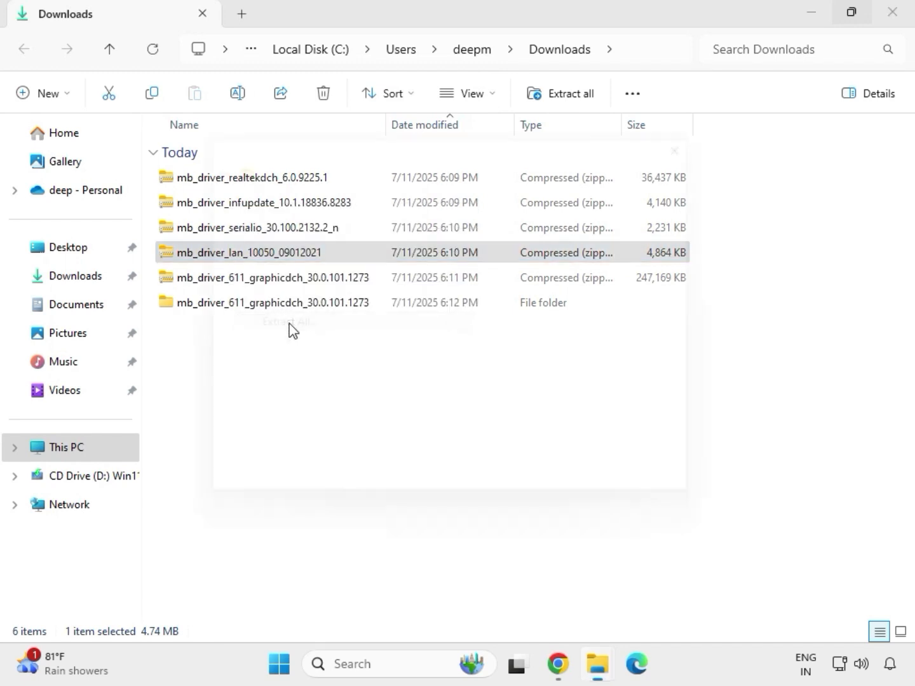
pyautogui.click(614, 502)
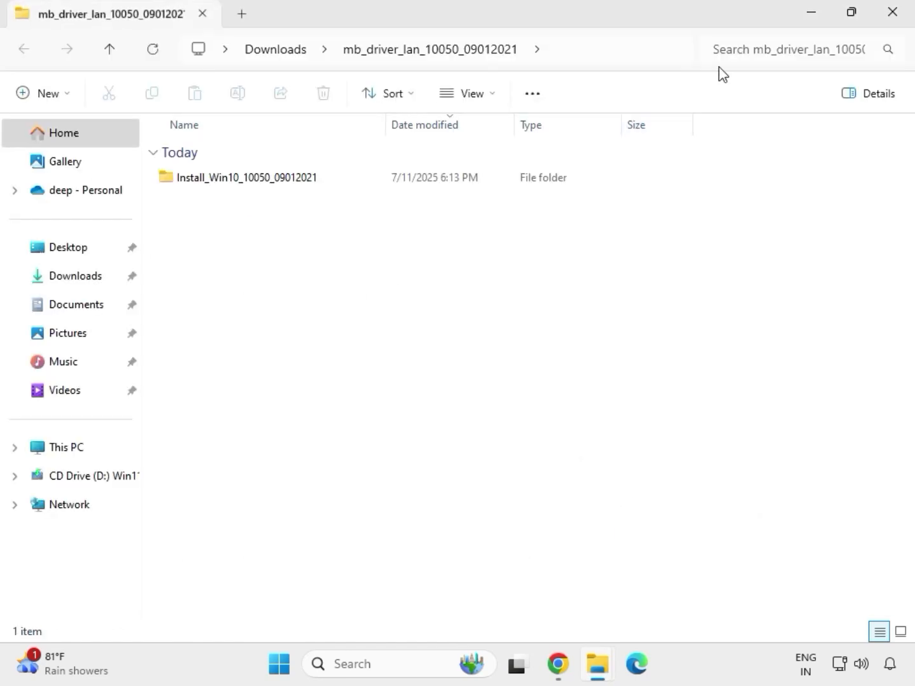
pyautogui.click(898, 19)
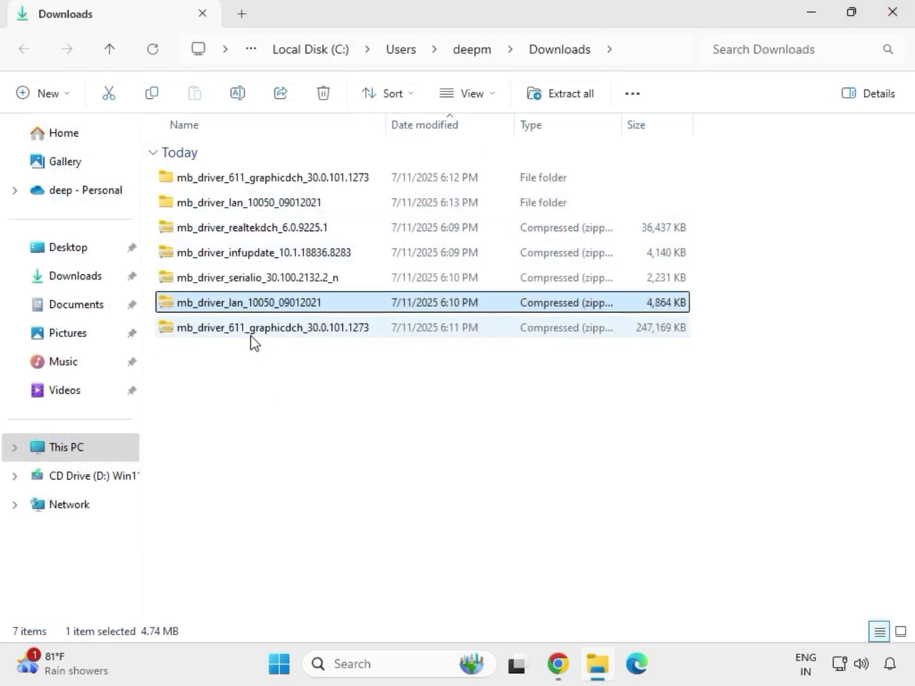
# Extract the serialio driver zip into its own folder in Downloads
pyautogui.click(226, 281)
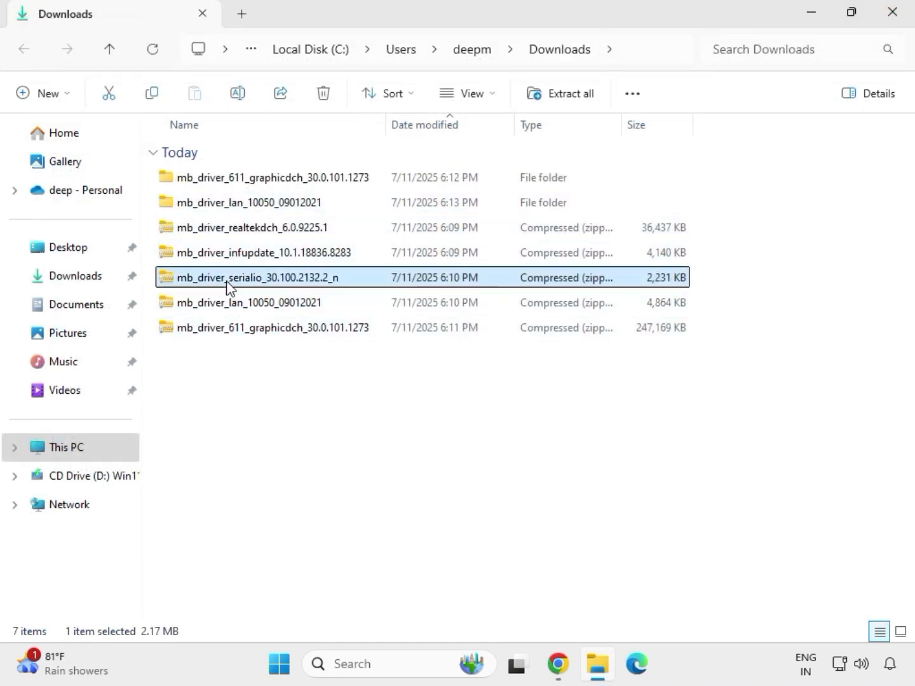
pyautogui.rightClick(229, 286)
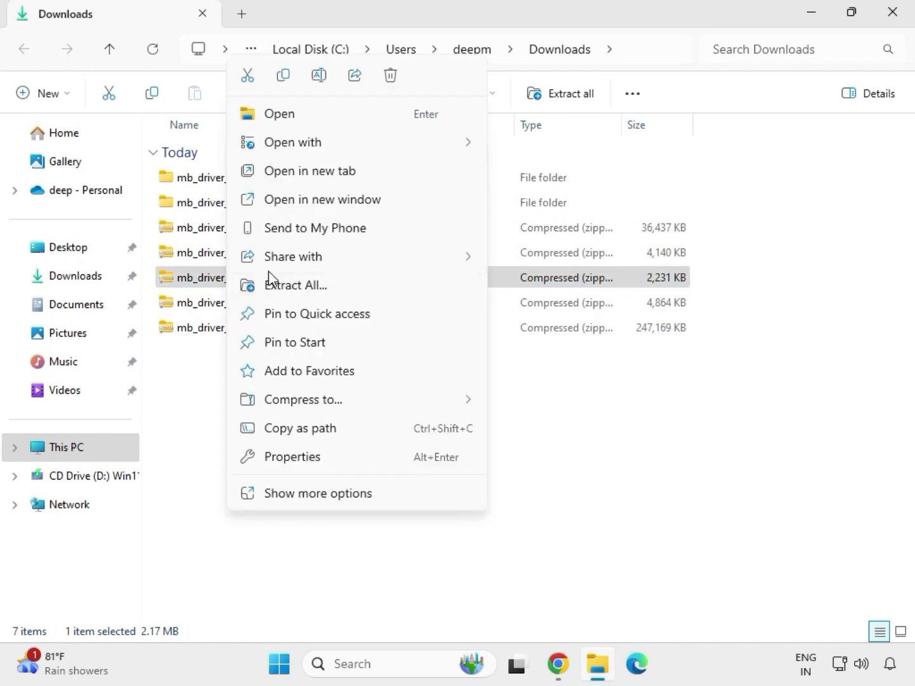
pyautogui.click(282, 288)
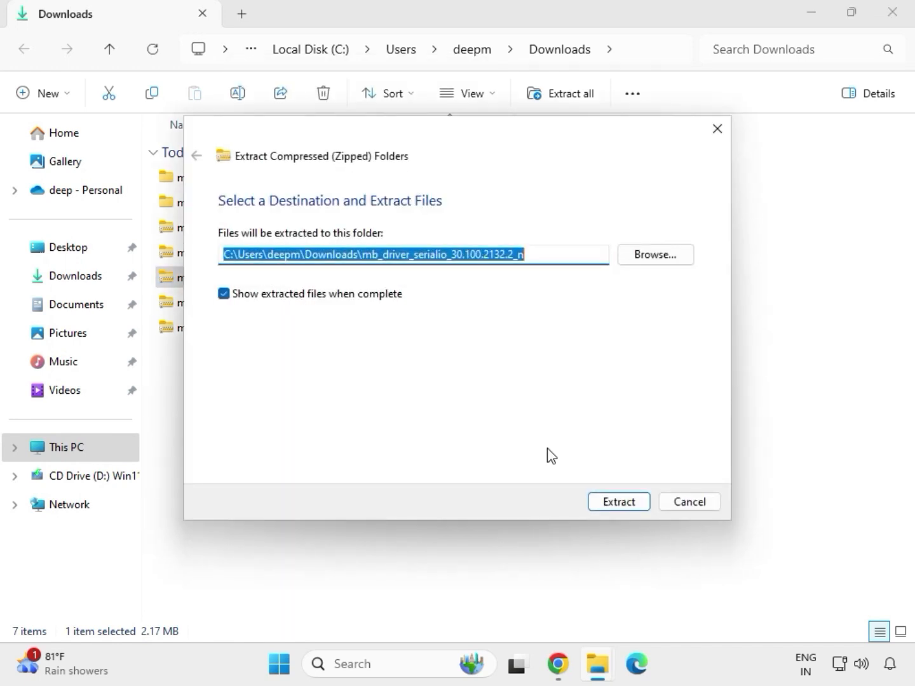
pyautogui.click(611, 503)
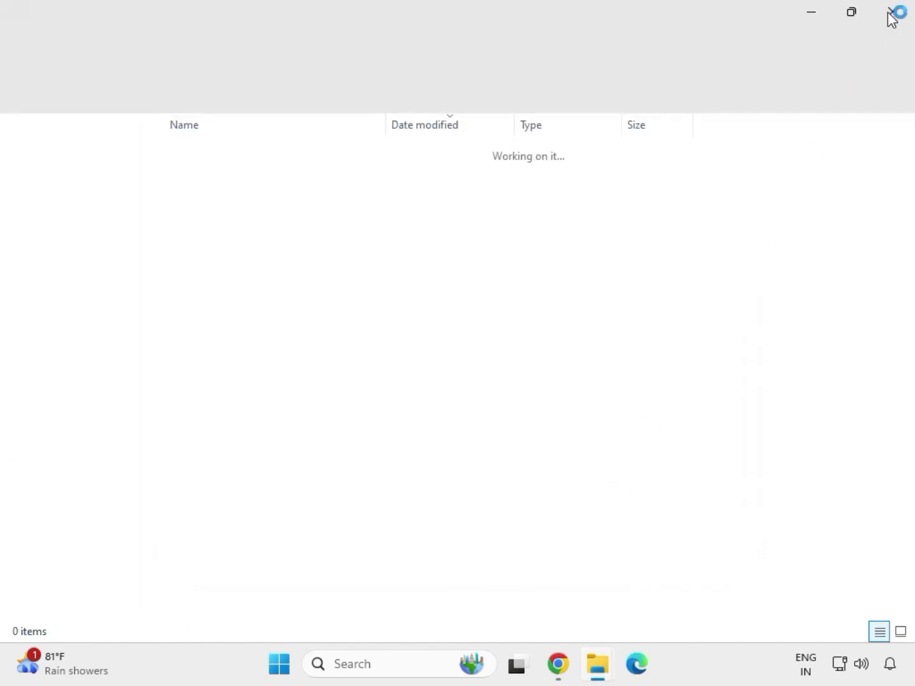
pyautogui.click(893, 14)
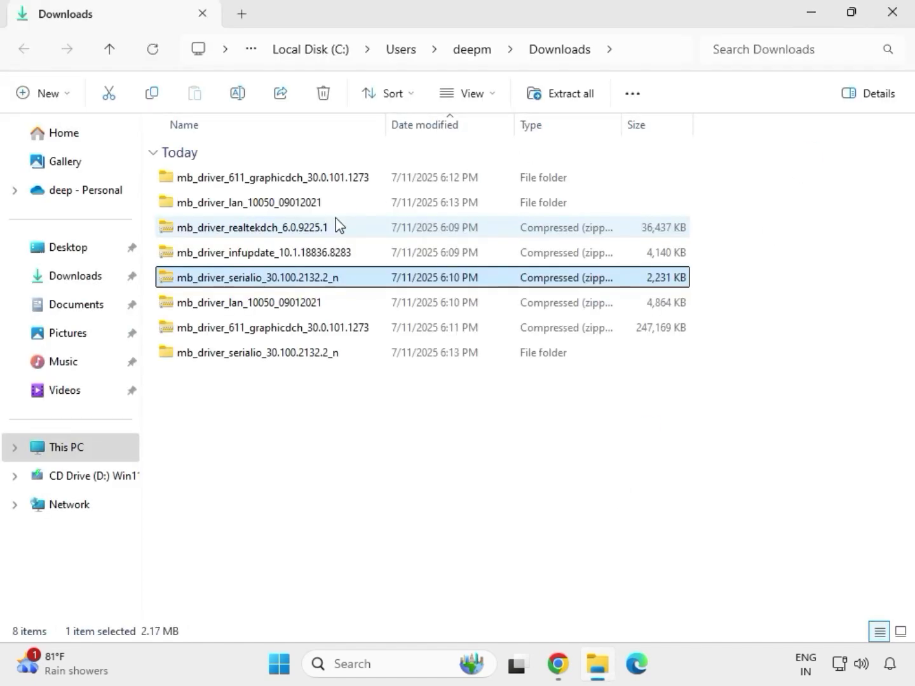
# Extract the infupdate chipset driver zip into Downloads
pyautogui.click(238, 257)
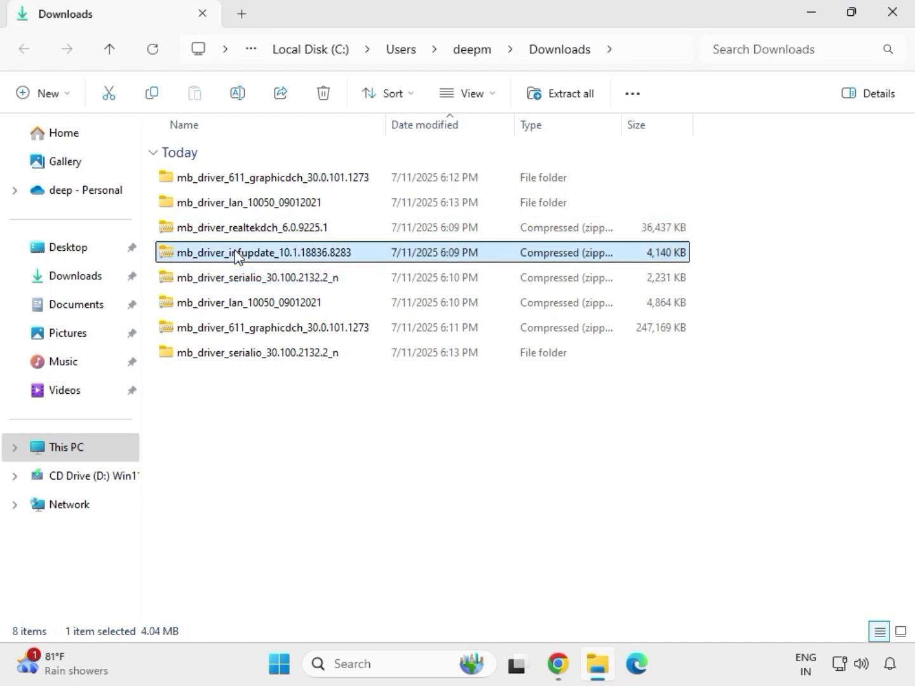
pyautogui.rightClick(236, 256)
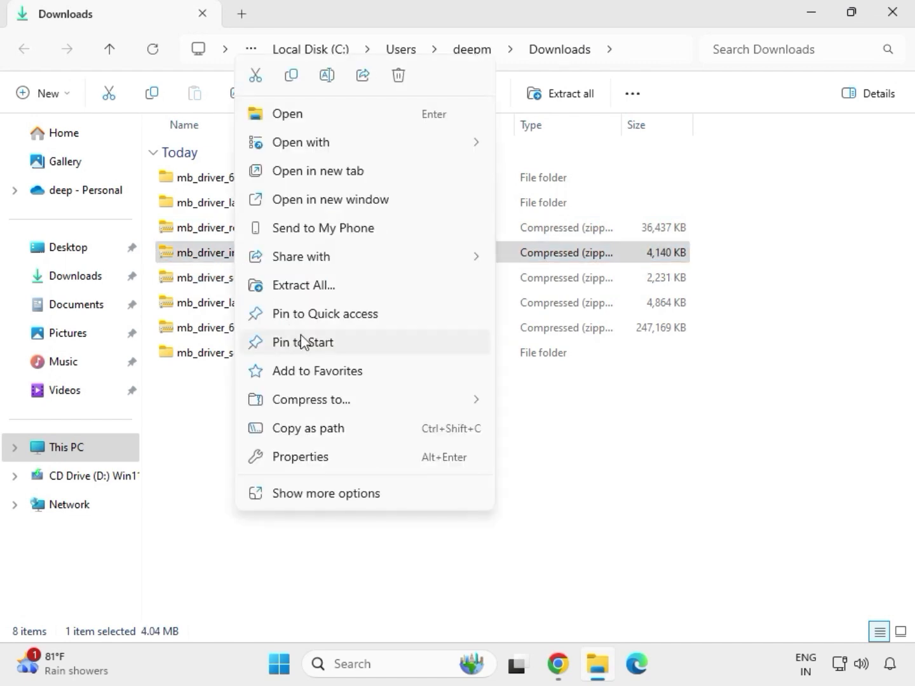
pyautogui.click(323, 287)
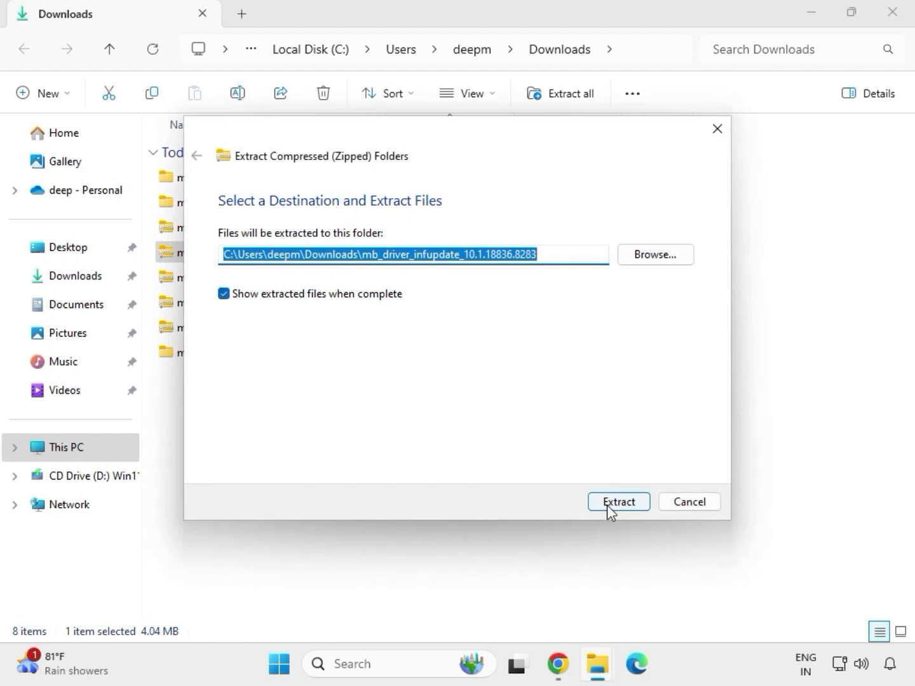
pyautogui.click(609, 504)
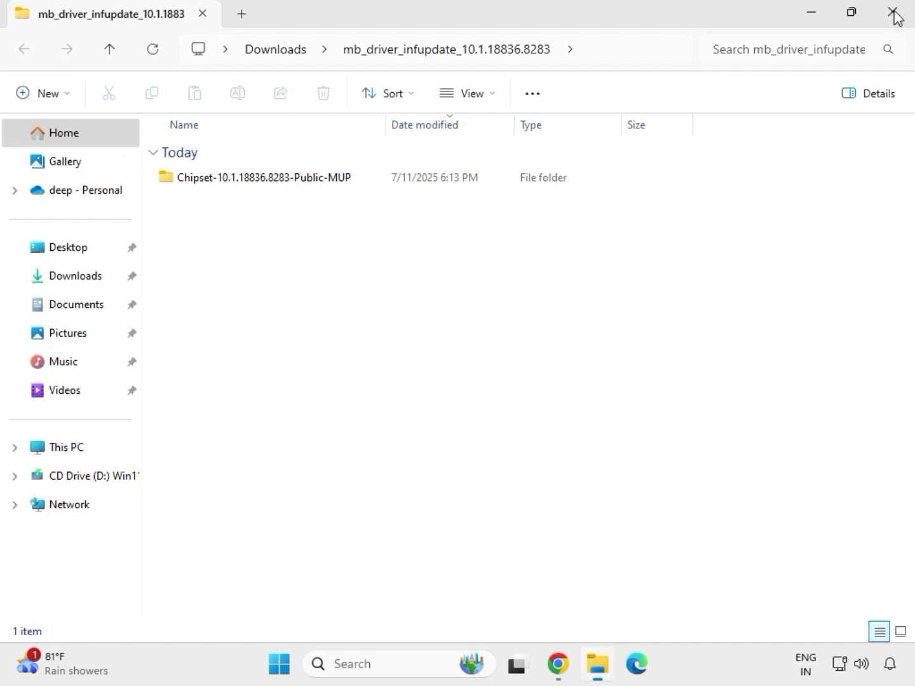
pyautogui.click(895, 16)
# Extract the realtekdch audio driver zip to its suggested folder
pyautogui.click(246, 232)
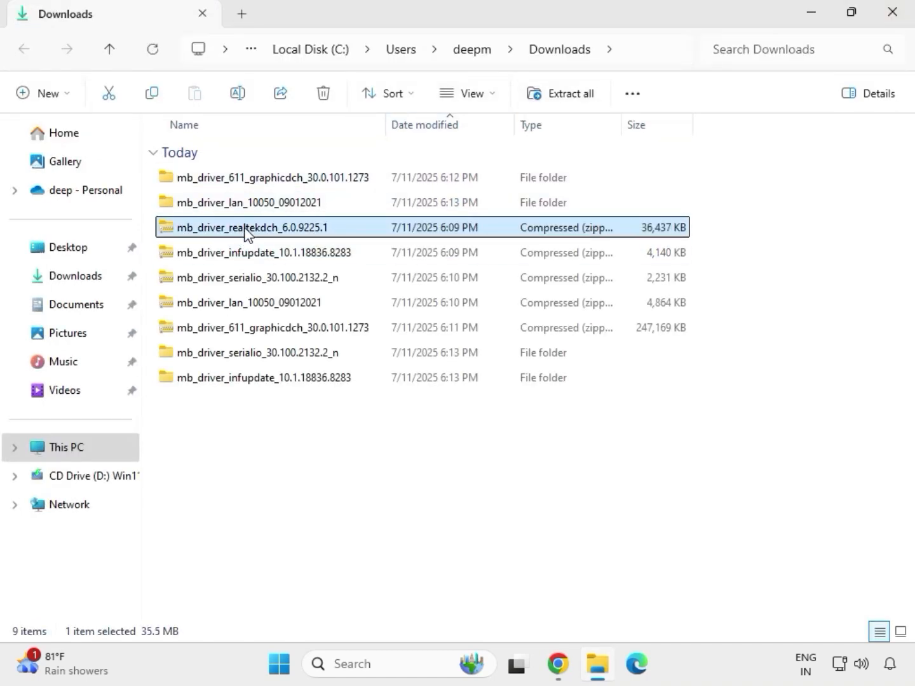
pyautogui.rightClick(245, 231)
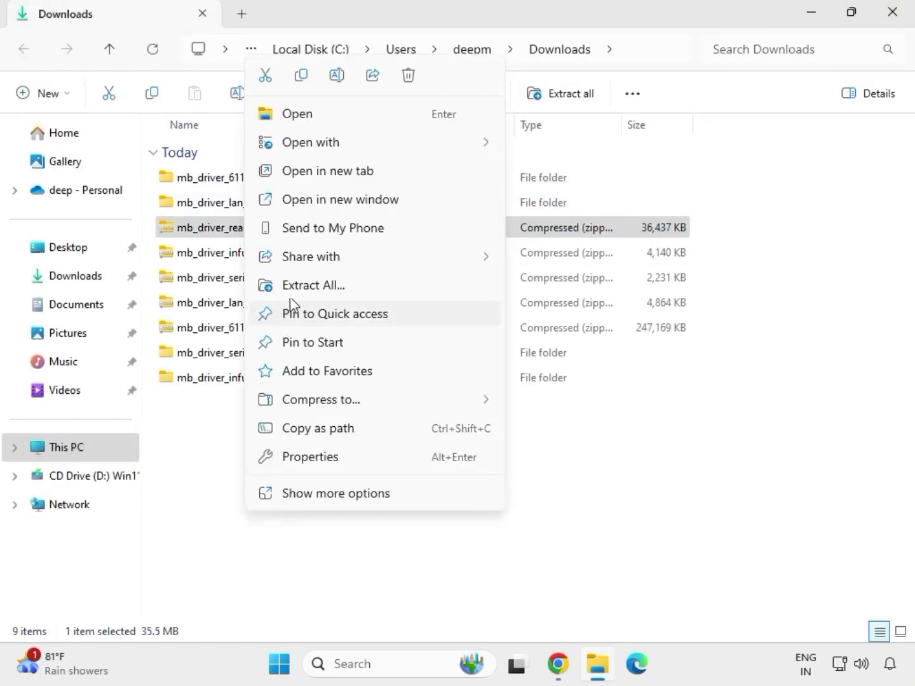
pyautogui.click(300, 285)
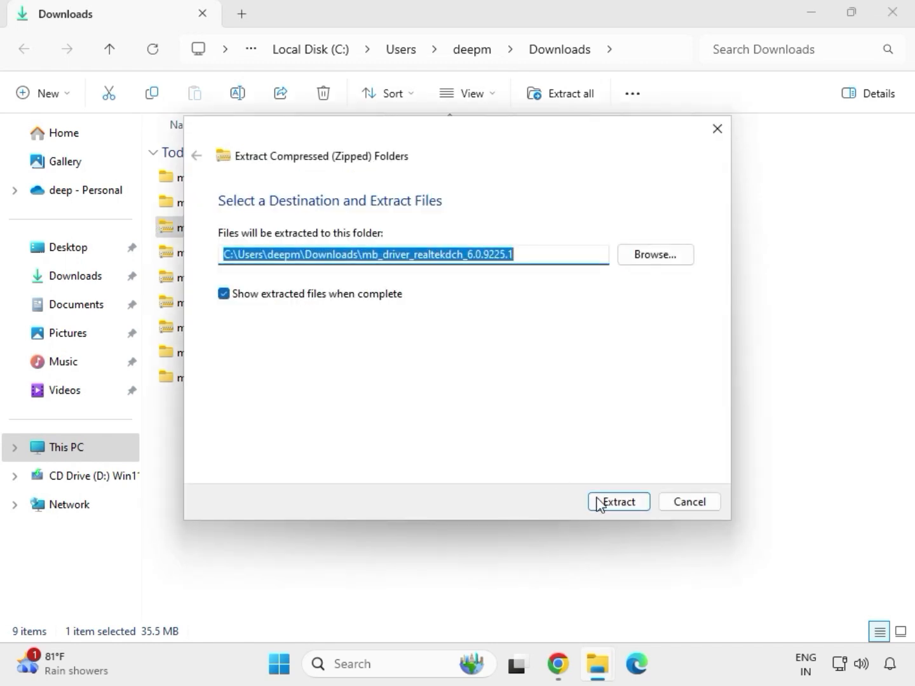
pyautogui.click(598, 501)
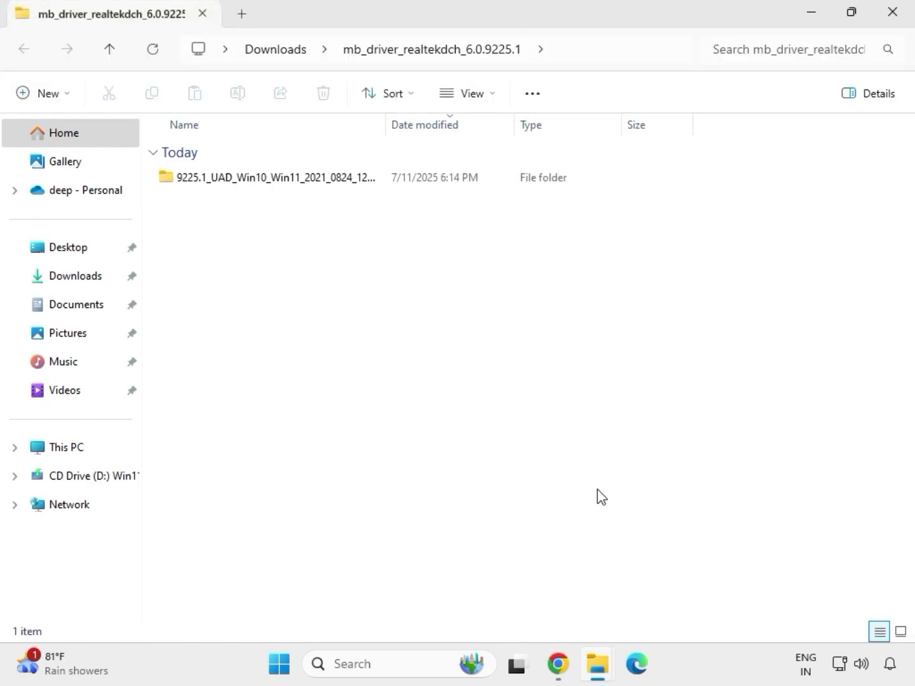
# Refresh the Downloads listing, then select the five extracted folders and the graphicdch folder
pyautogui.click(893, 11)
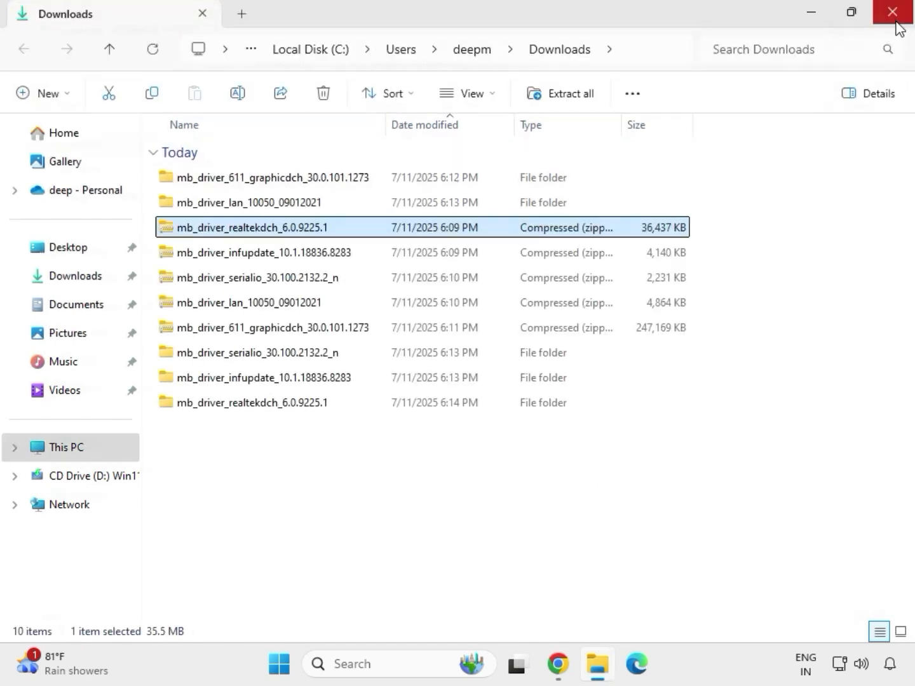
pyautogui.rightClick(432, 502)
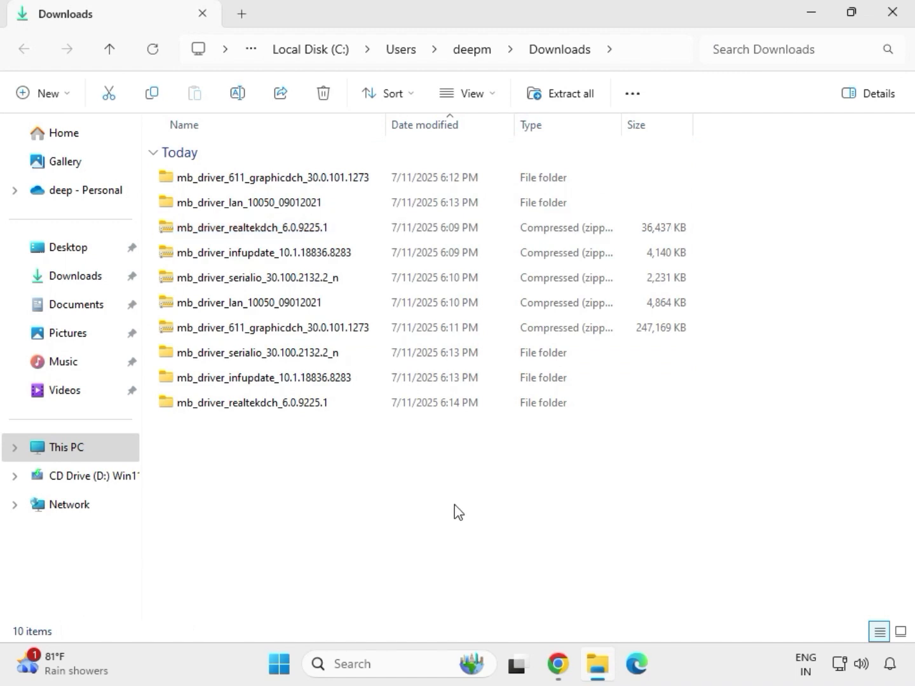
pyautogui.rightClick(407, 470)
pyautogui.rightClick(384, 470)
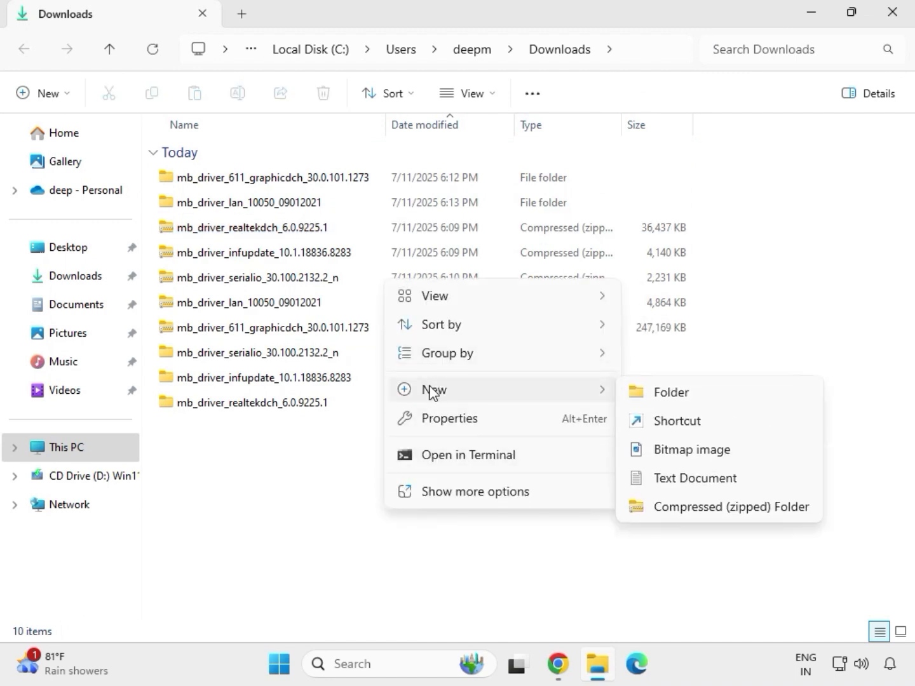
pyautogui.click(364, 453)
pyautogui.rightClick(364, 453)
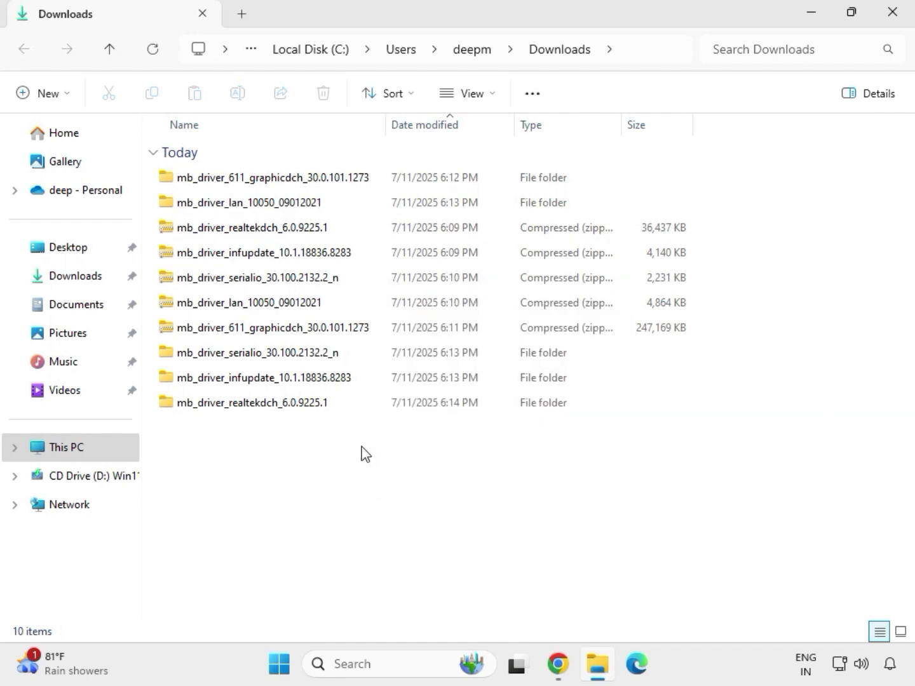
pyautogui.click(416, 470)
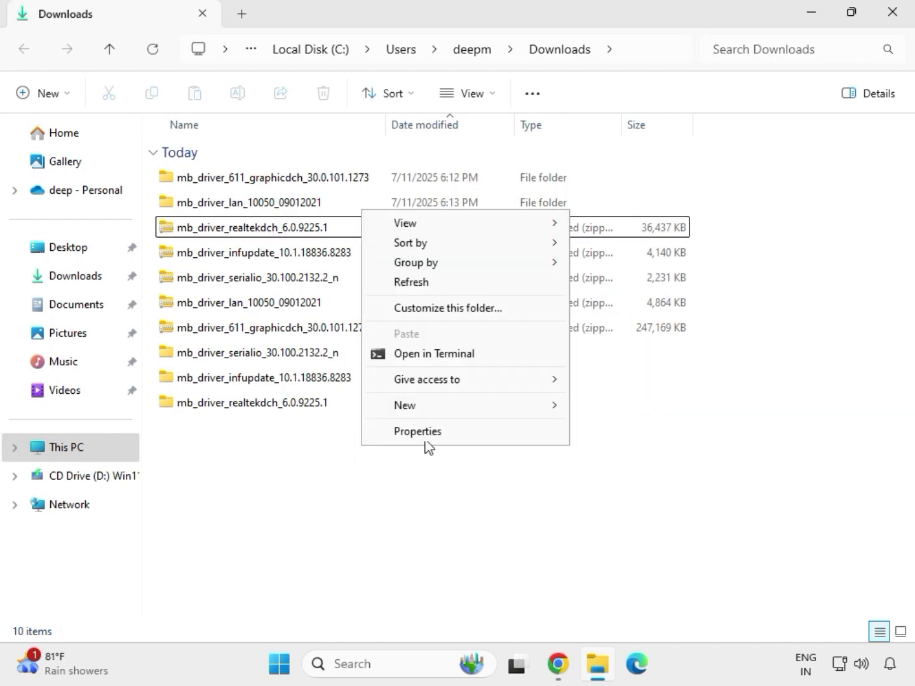
pyautogui.click(420, 283)
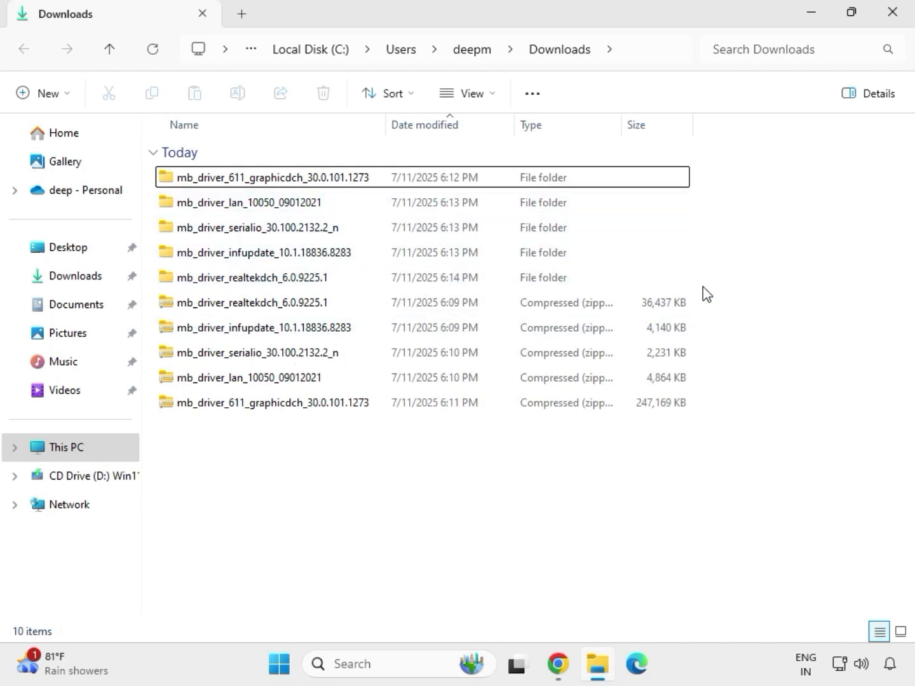
pyautogui.moveTo(703, 292); pyautogui.dragTo(268, 185)
pyautogui.click(273, 181)
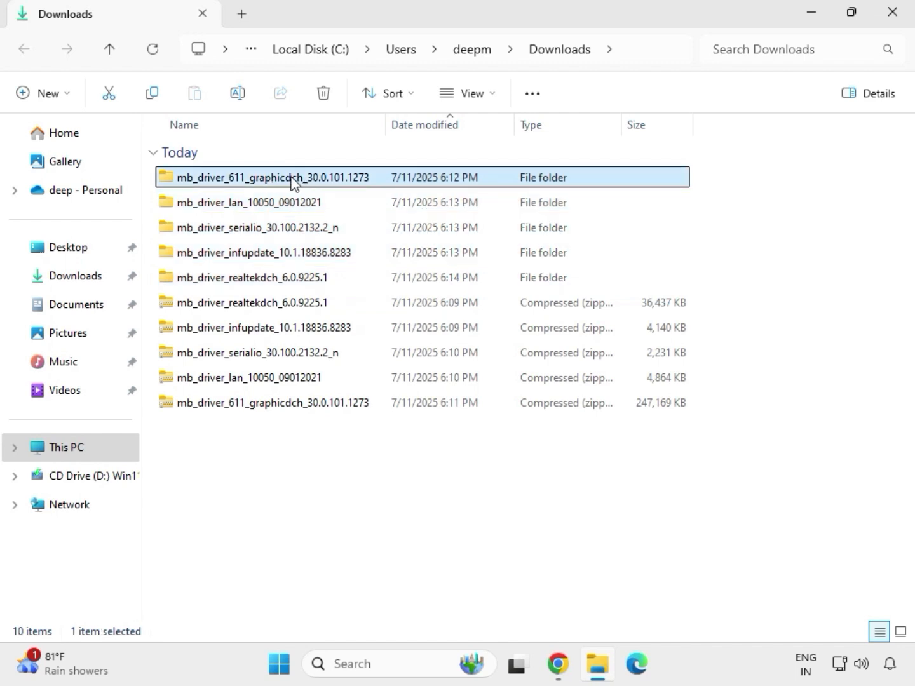
# Run the graphics driver in mb_driver_611_graphicdch_30.0.101.1273 as administrator and approve the UAC prompt
pyautogui.doubleClick(293, 181)
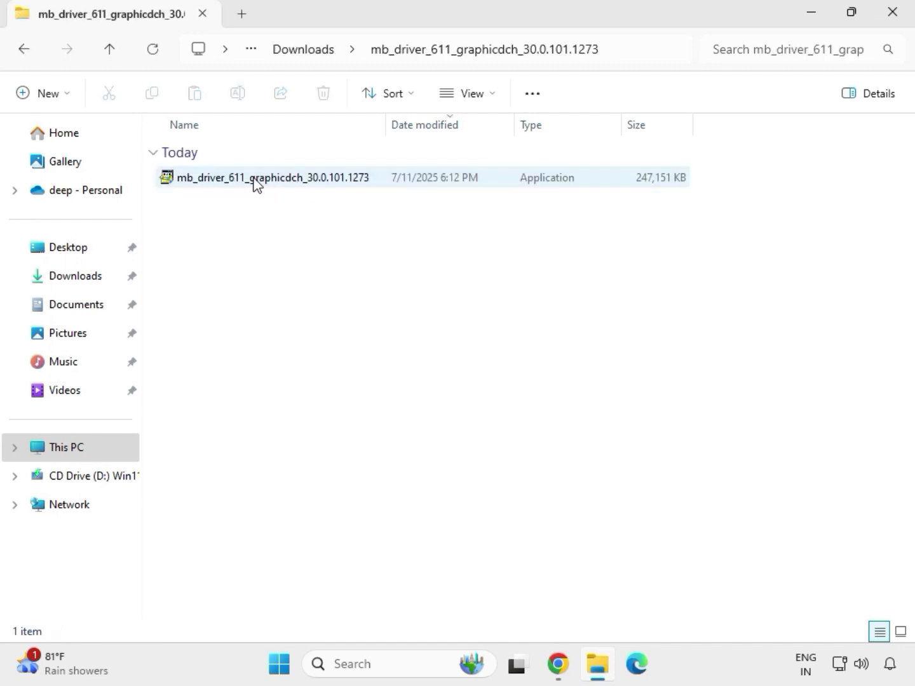
pyautogui.click(256, 183)
pyautogui.rightClick(255, 183)
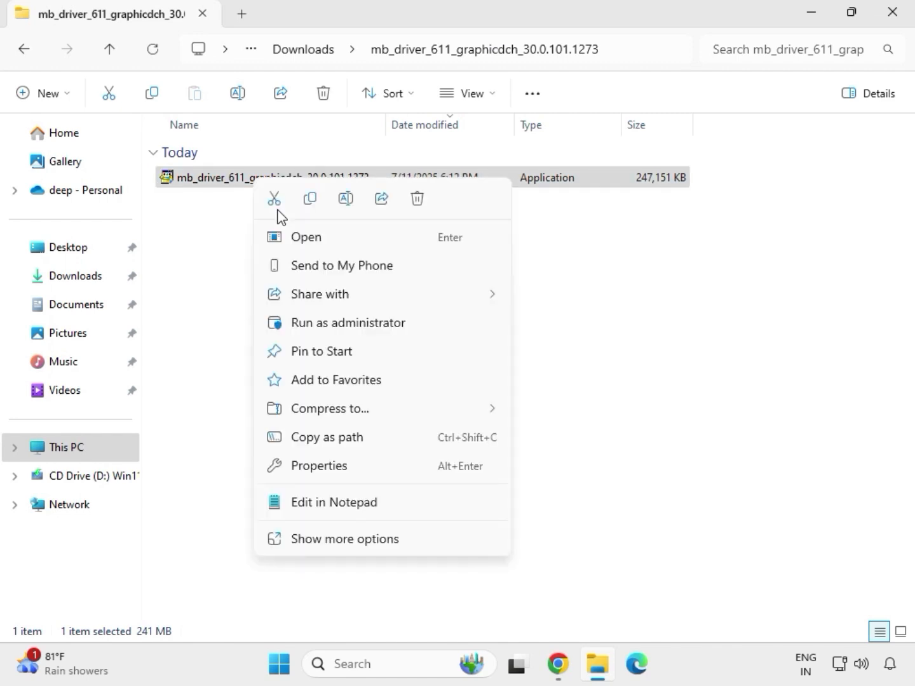
pyautogui.click(333, 326)
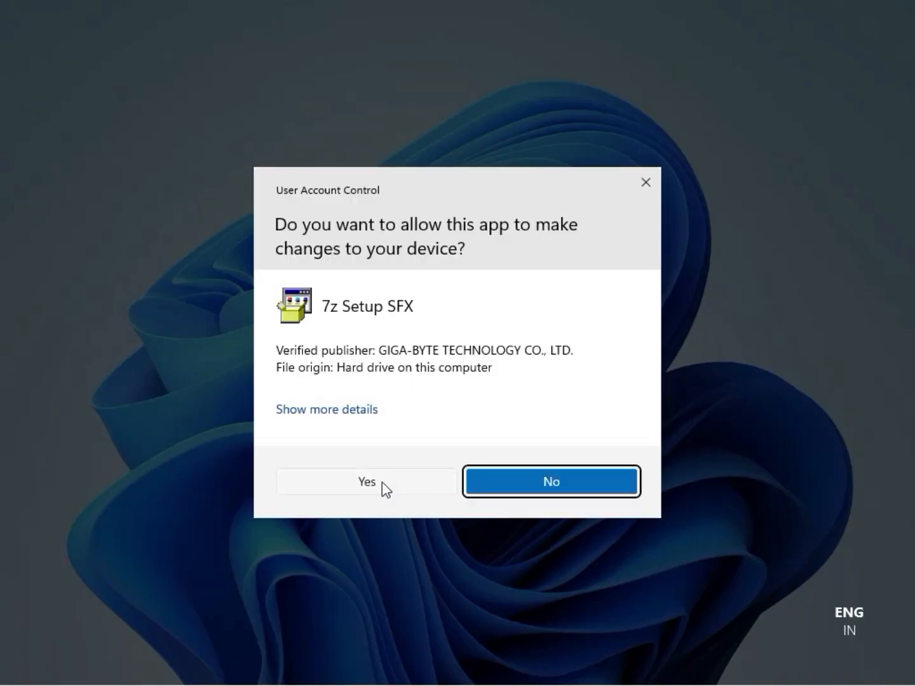
pyautogui.click(382, 482)
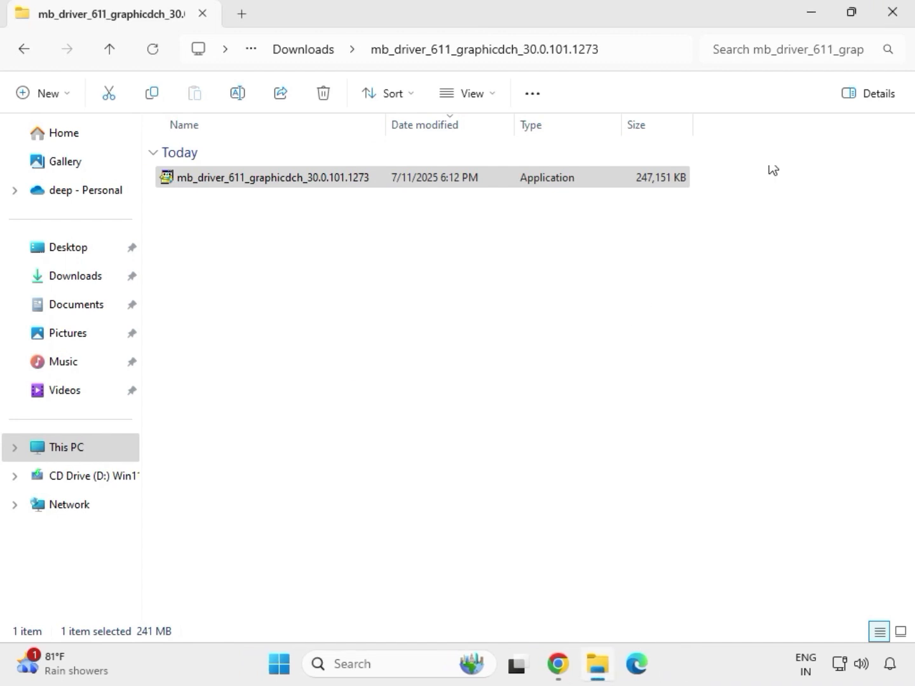
# Reopen File Explorer on Downloads and open the mb_driver_lan_10050_09012021 folder
pyautogui.click(903, 26)
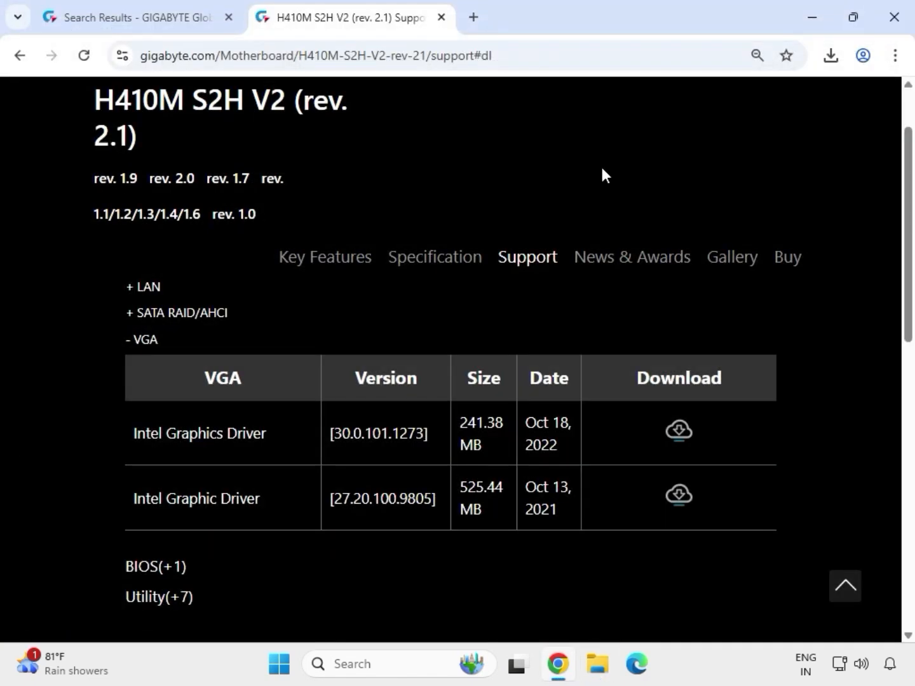
pyautogui.click(599, 672)
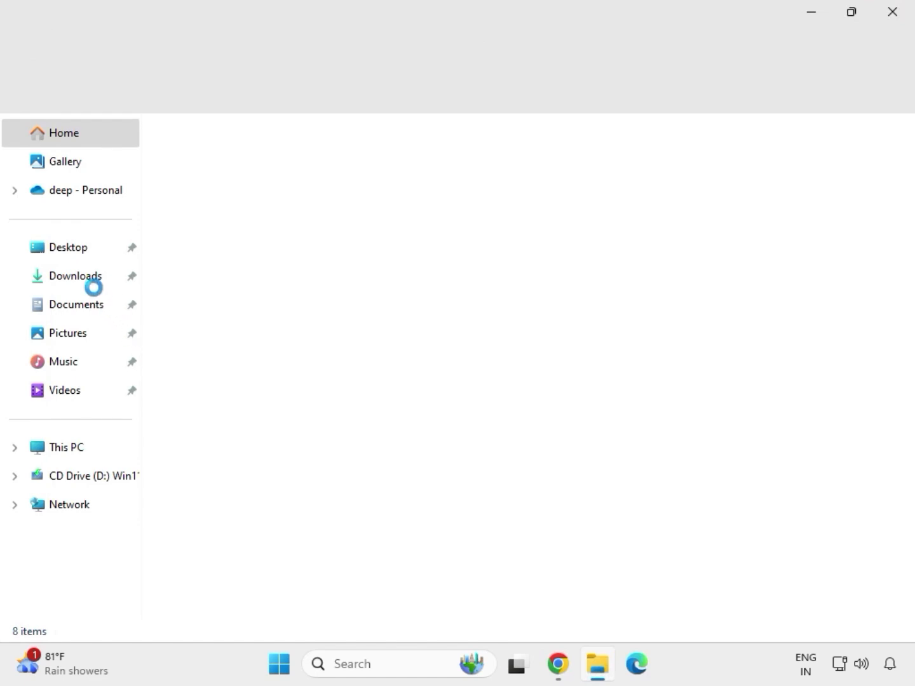
pyautogui.click(87, 280)
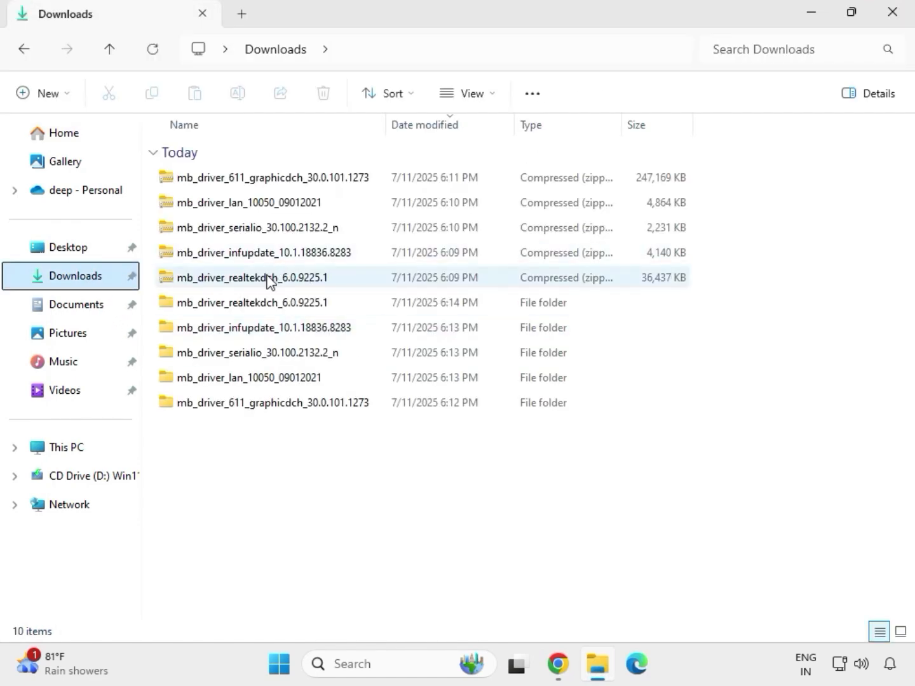
pyautogui.click(259, 304)
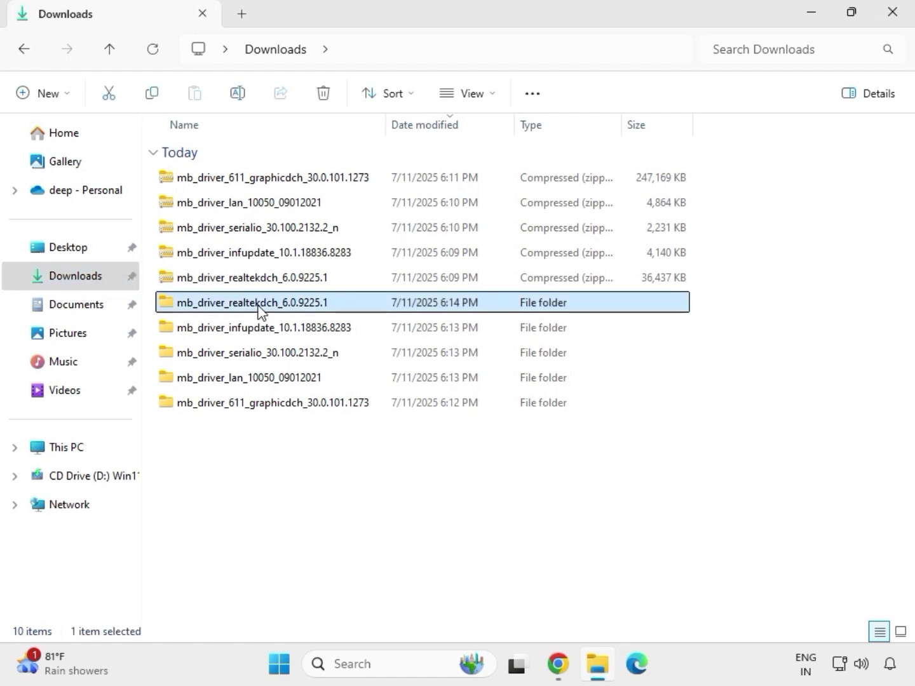
pyautogui.click(296, 406)
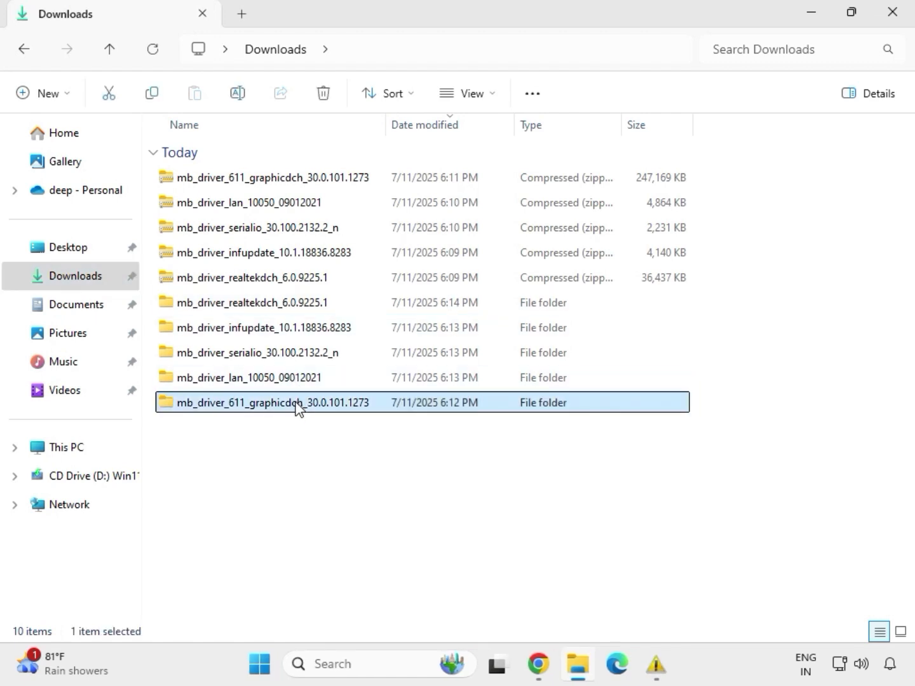
pyautogui.click(284, 380)
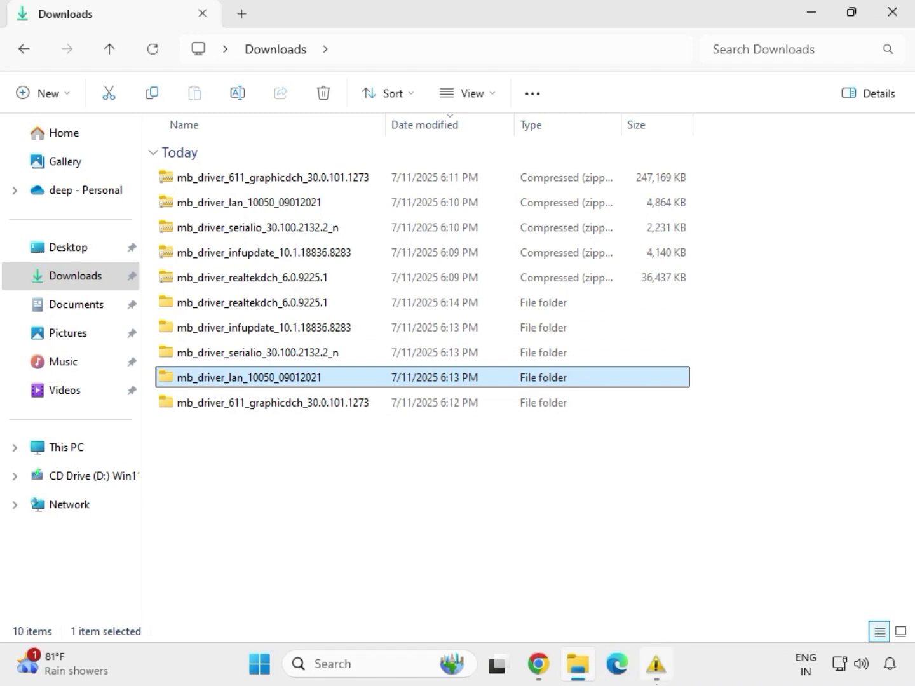
pyautogui.doubleClick(288, 381)
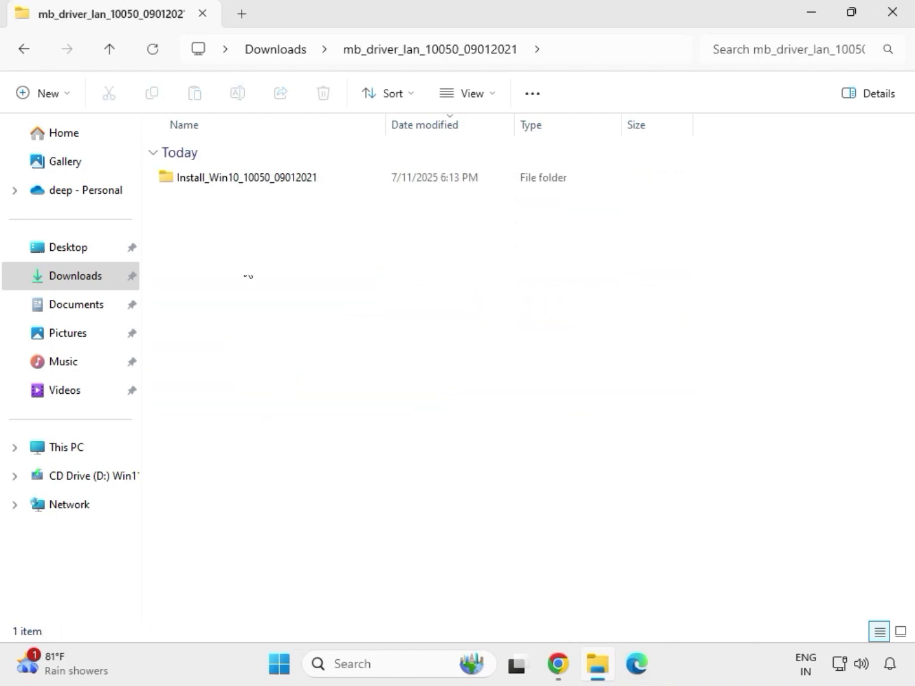
# Launch the Realtek Ethernet installer from Install_Win10_10050_09012021 and approve the UAC prompt
pyautogui.doubleClick(228, 180)
pyautogui.click(228, 181)
pyautogui.doubleClick(228, 181)
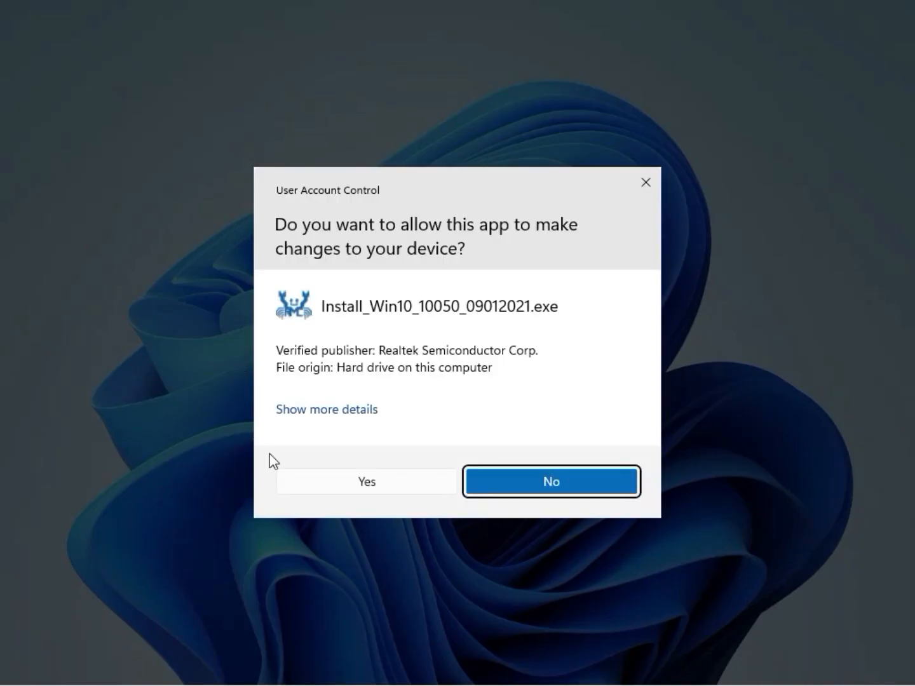
pyautogui.click(358, 481)
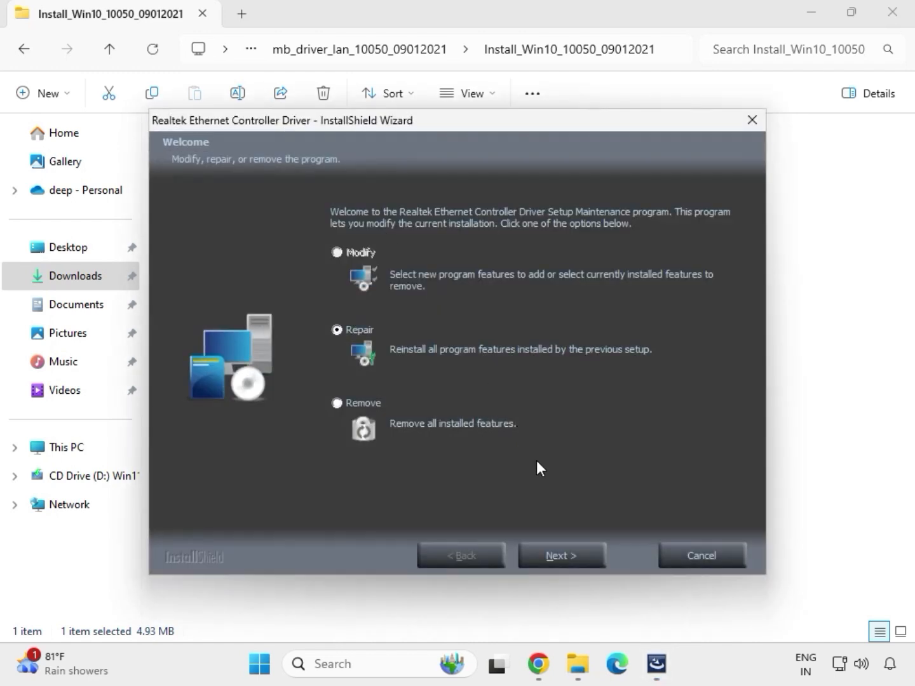
# Repair the Ethernet driver, dismiss the controller-not-found warning, finish, and return to the LAN folder
pyautogui.click(584, 564)
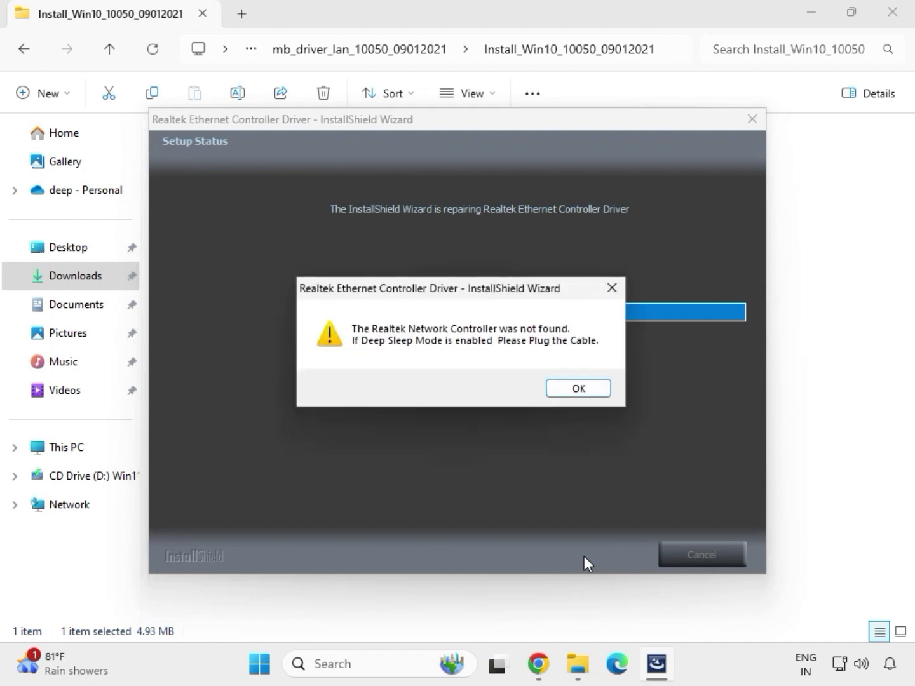
pyautogui.click(559, 386)
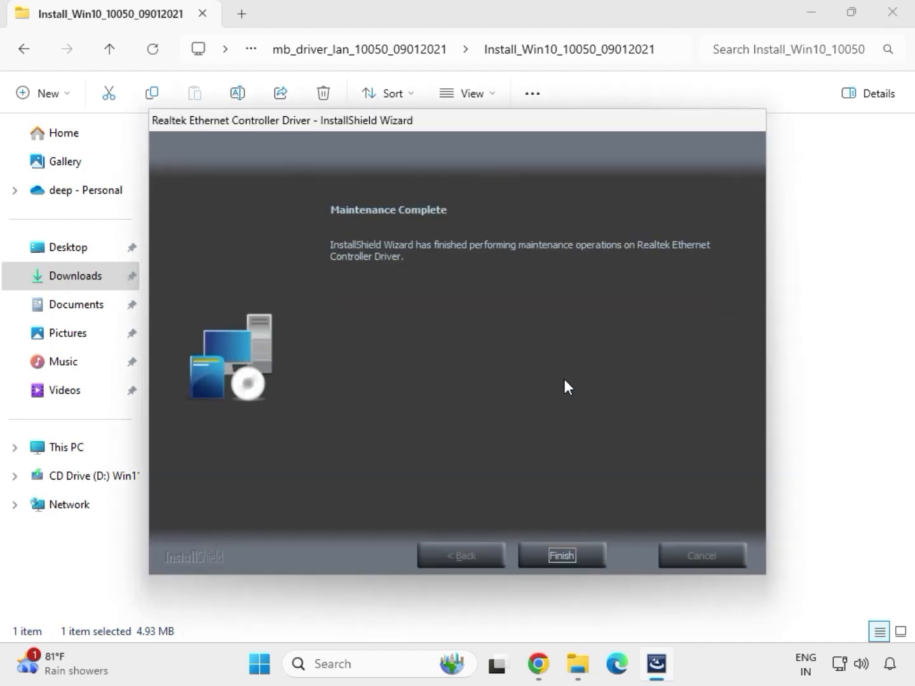
pyautogui.click(562, 554)
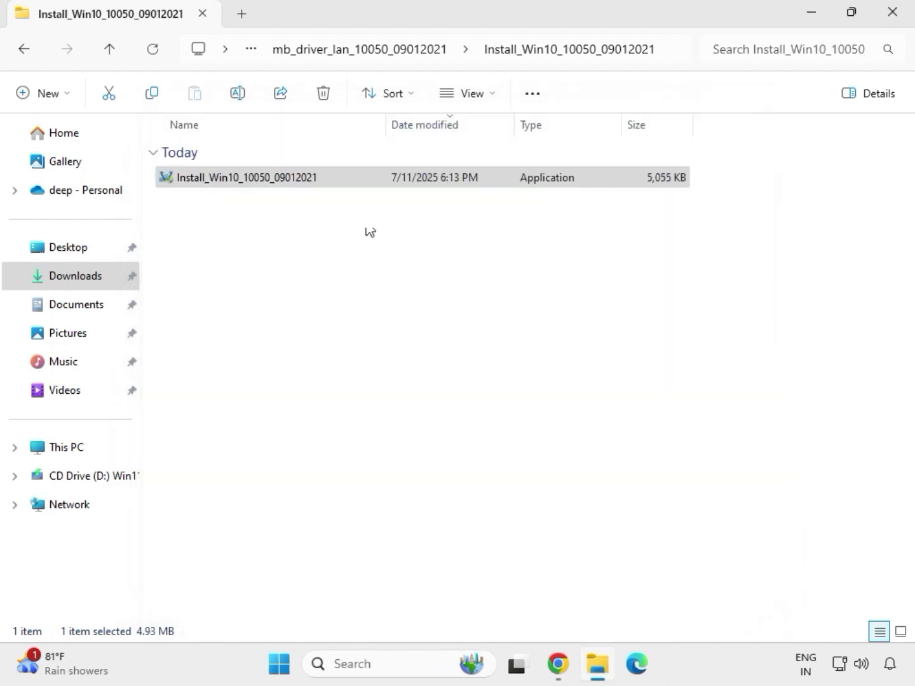
pyautogui.click(27, 50)
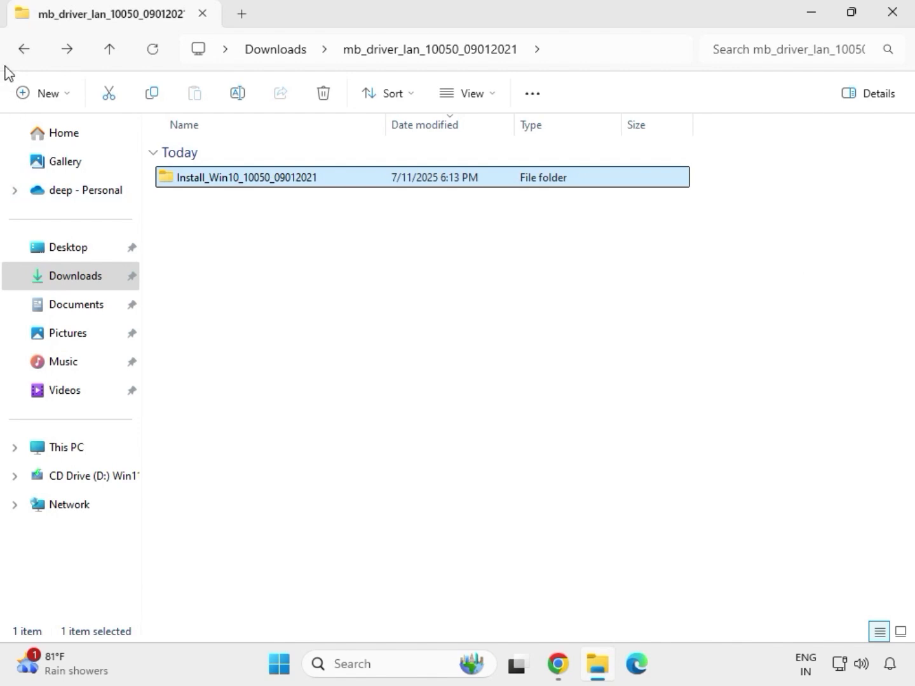
# Navigate from Downloads into mb_driver_serialio_30.100.2132.2_n's SerialIO_30.100.2132.2_PV_CNL_21H2 folder
pyautogui.click(19, 49)
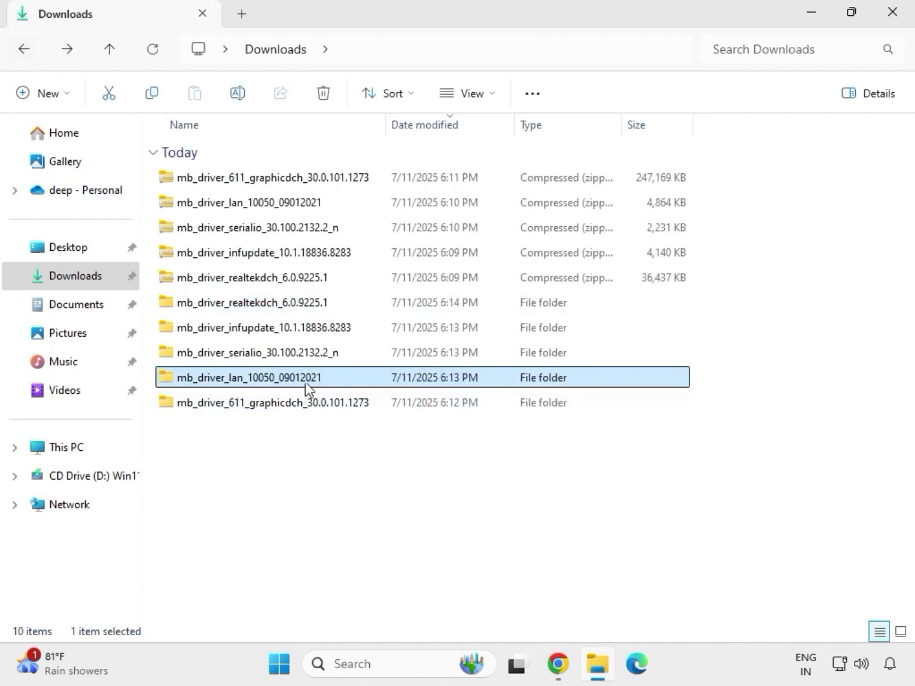
pyautogui.doubleClick(257, 355)
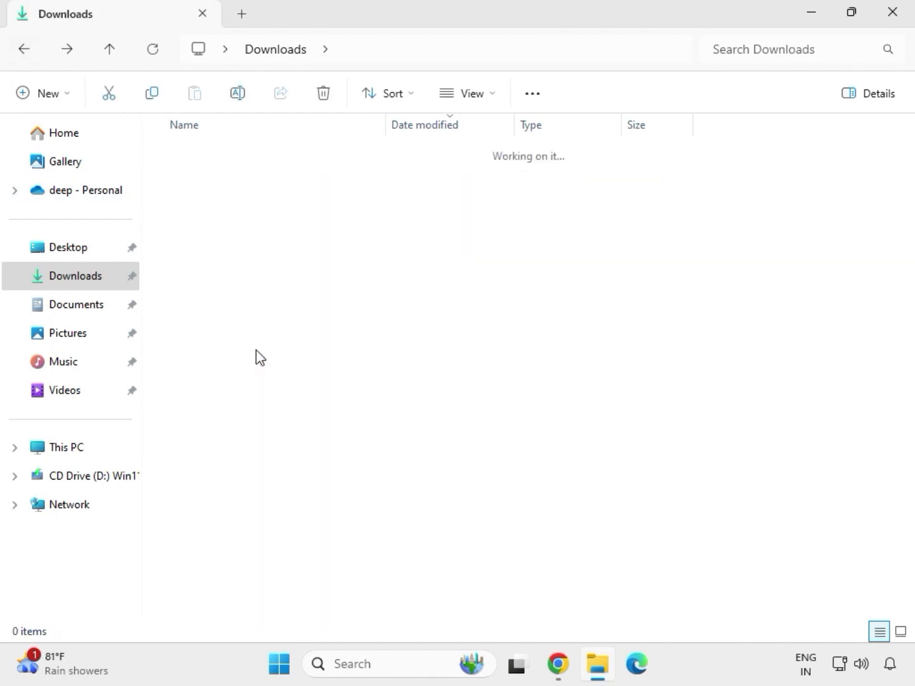
pyautogui.doubleClick(273, 182)
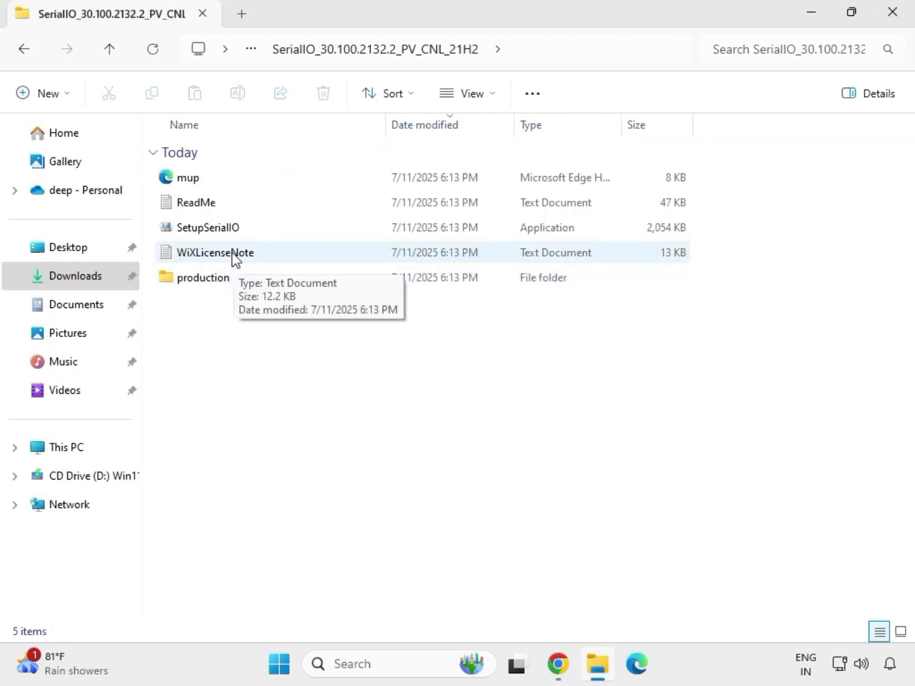
# Run SetupSerialIO as administrator, close its 'platform not supported' failure, and return to Downloads
pyautogui.click(230, 231)
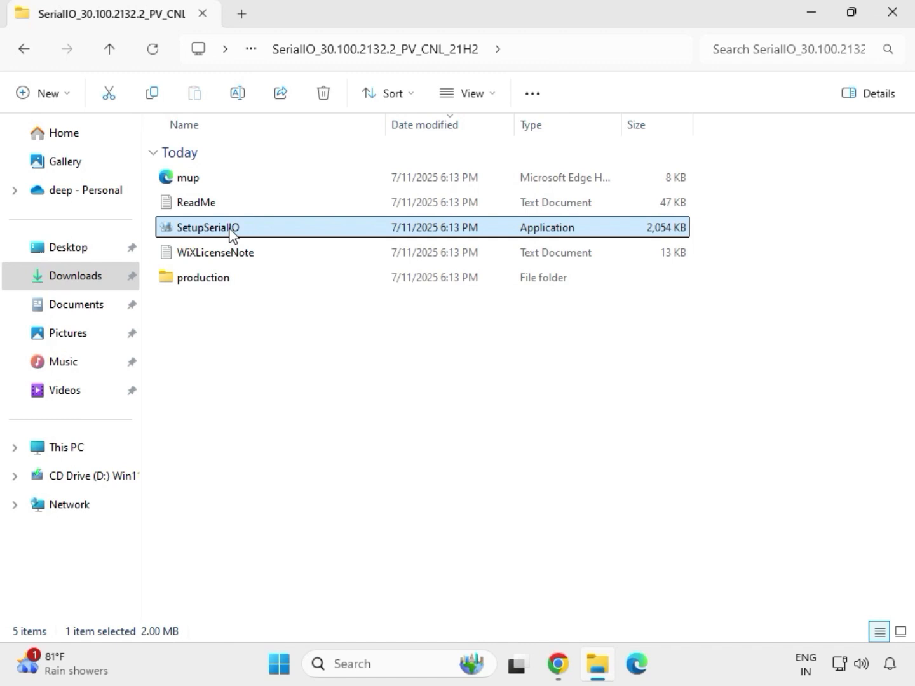
pyautogui.rightClick(231, 230)
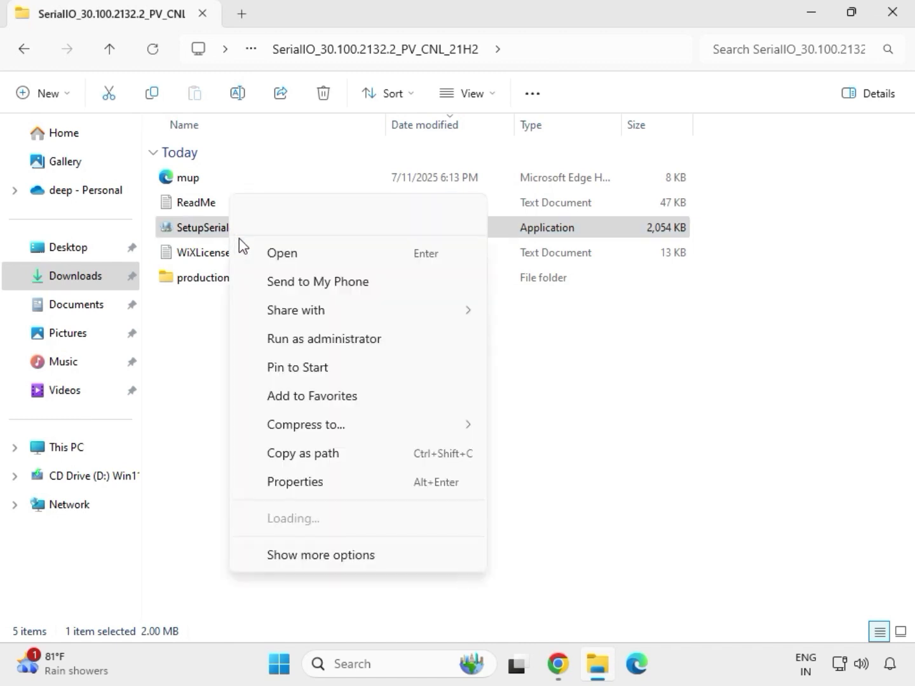
pyautogui.click(318, 339)
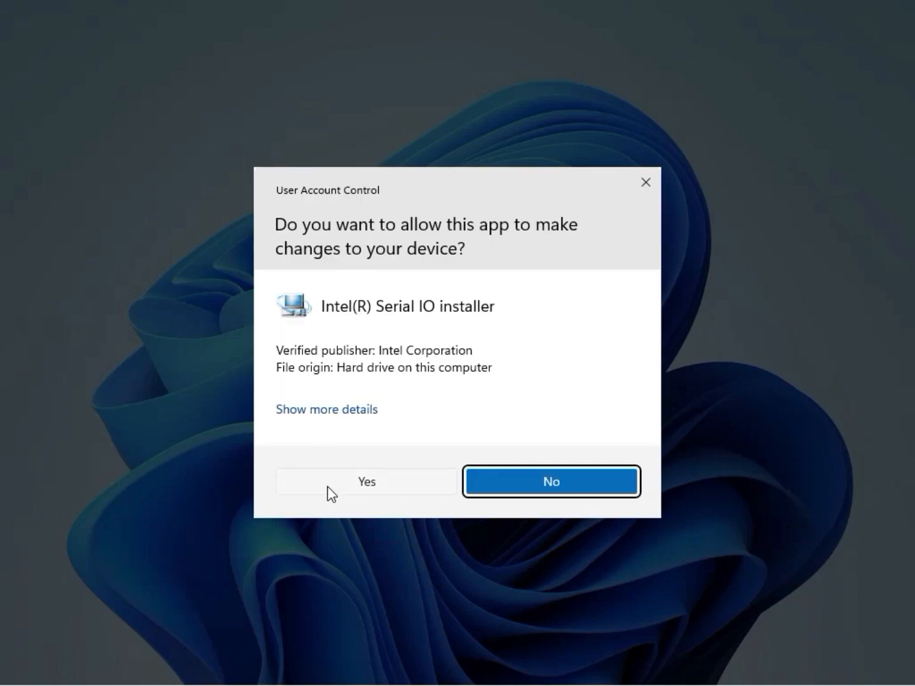
pyautogui.click(360, 486)
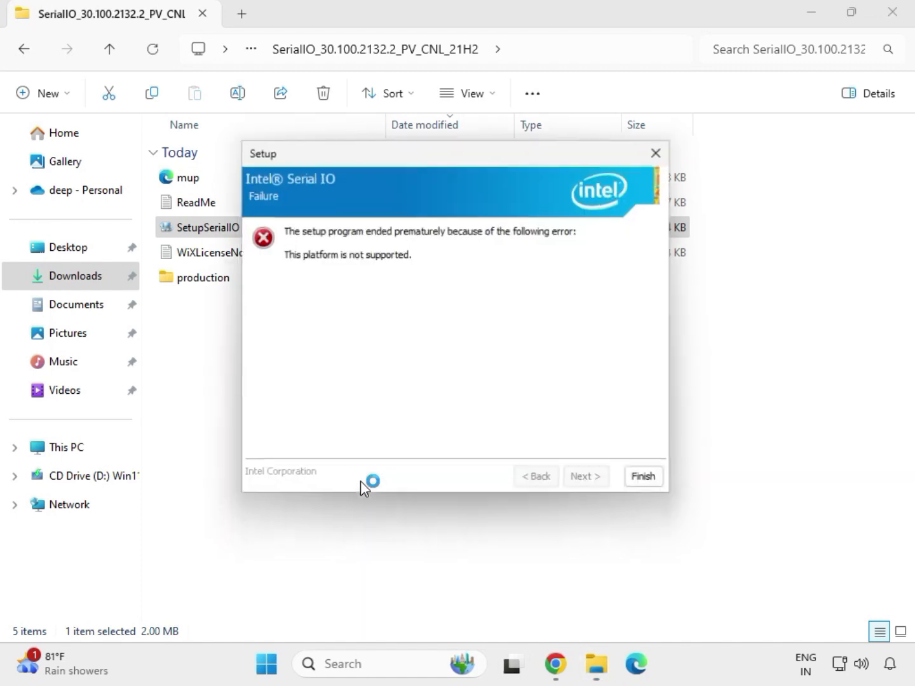
pyautogui.click(650, 484)
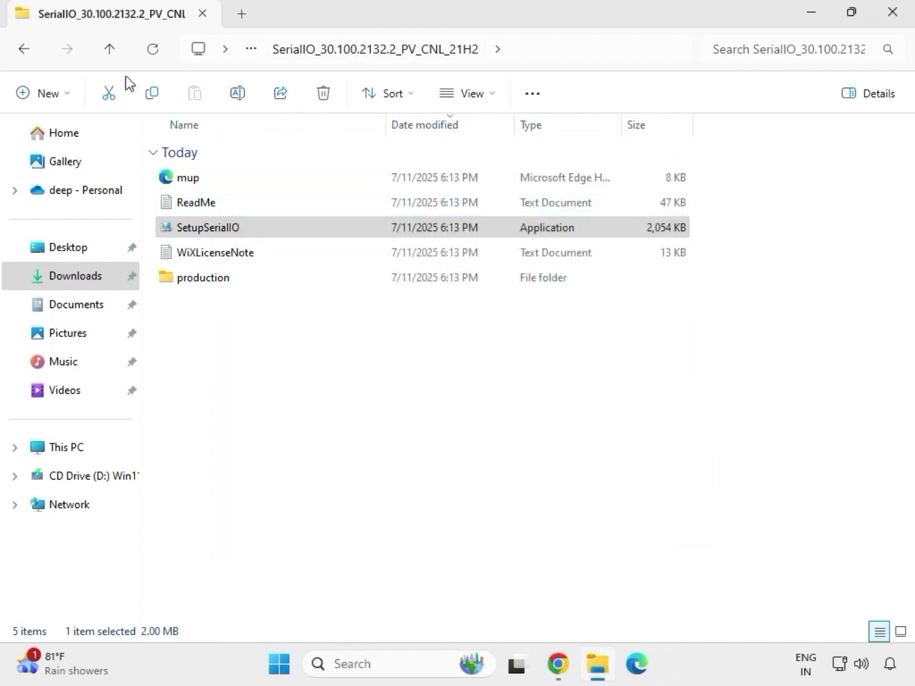
pyautogui.click(28, 55)
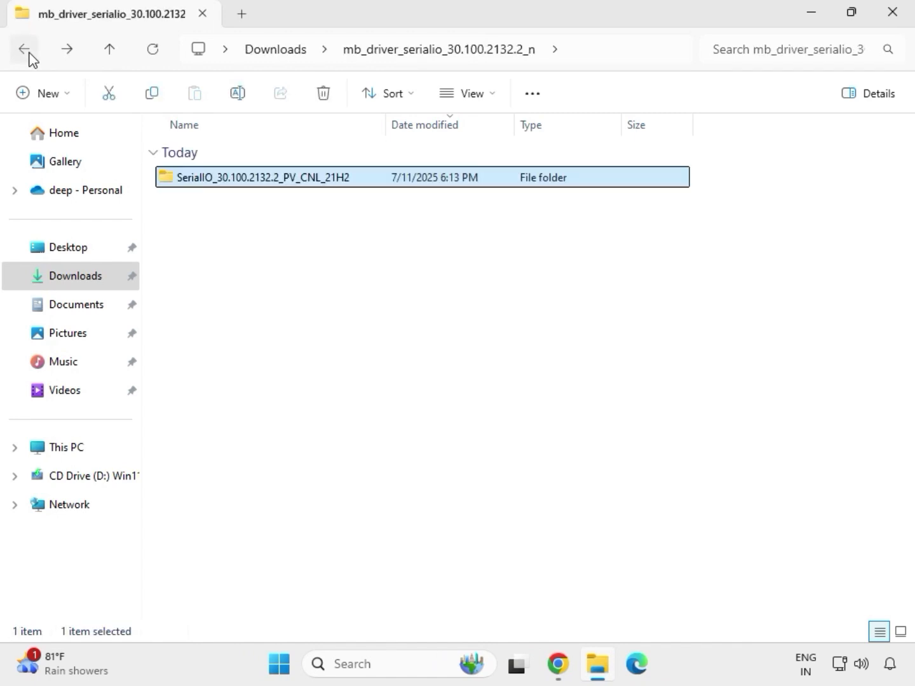
pyautogui.click(26, 52)
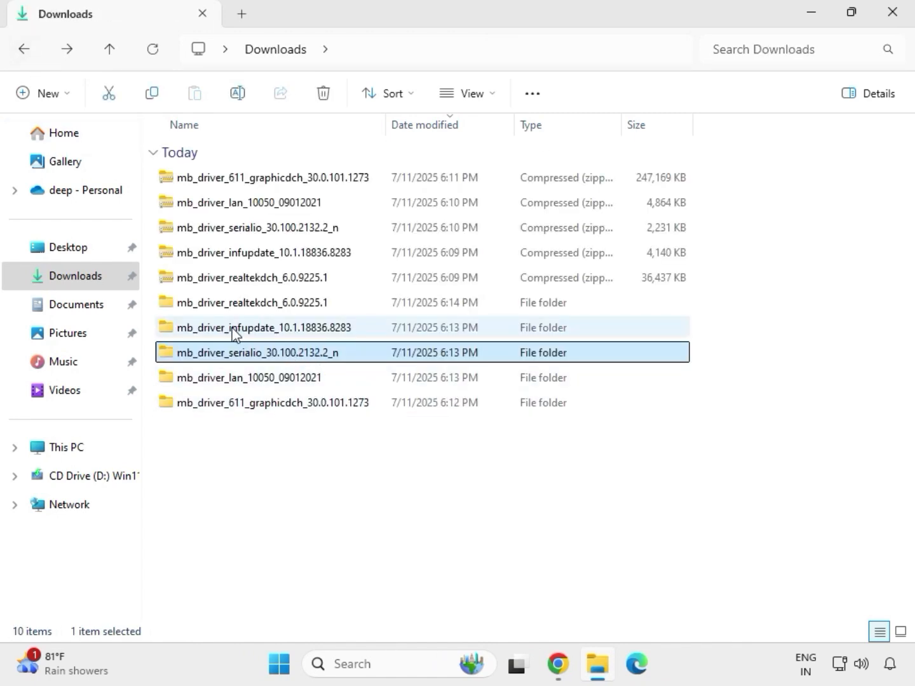
# Run SetupChipset from mb_driver_infupdate's Chipset folder as administrator, approving the UAC prompt
pyautogui.click(239, 330)
pyautogui.doubleClick(239, 330)
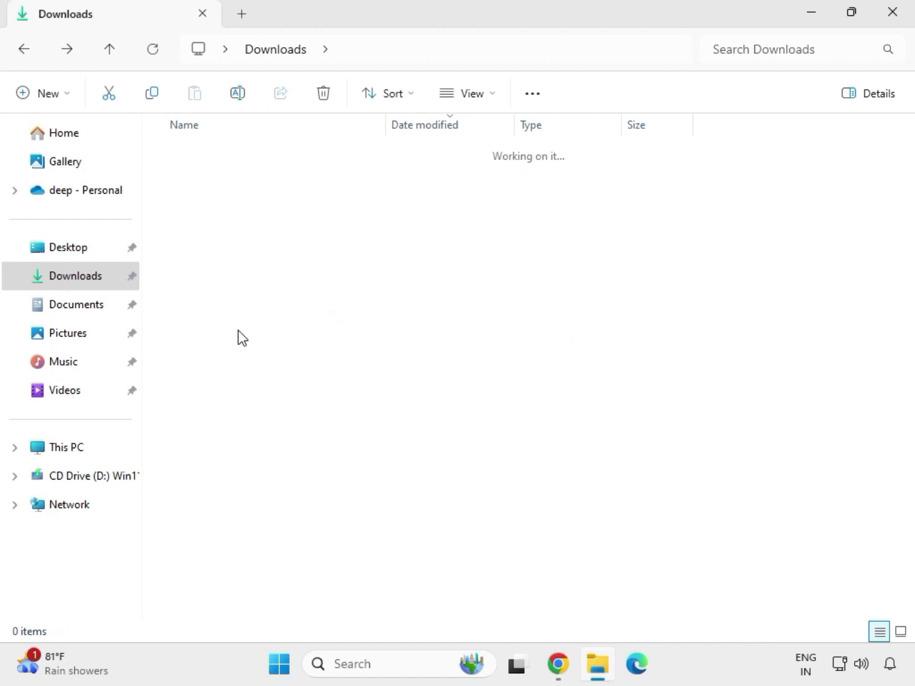
pyautogui.click(243, 183)
pyautogui.doubleClick(243, 182)
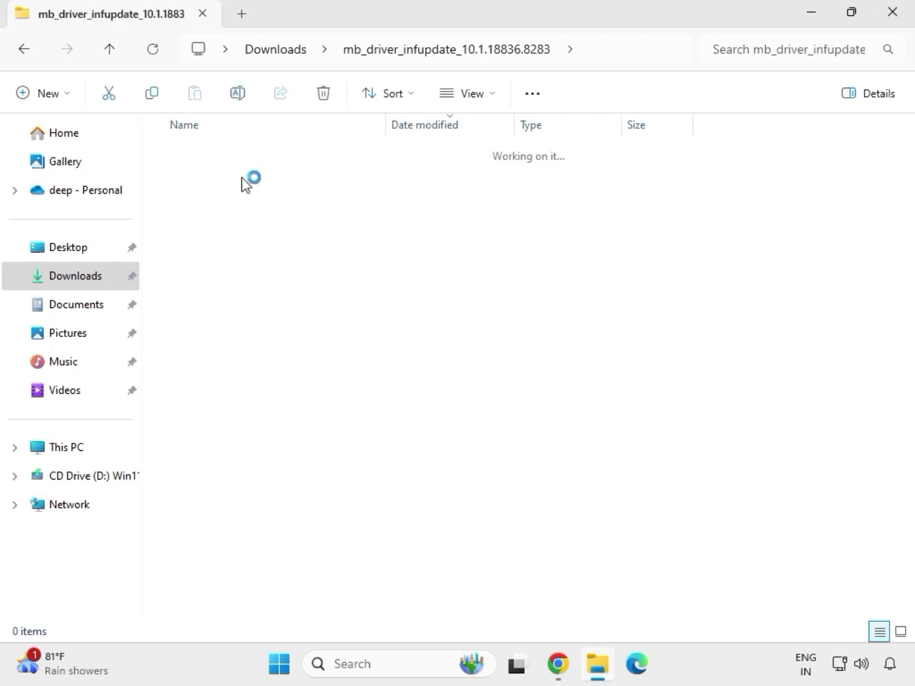
pyautogui.click(262, 210)
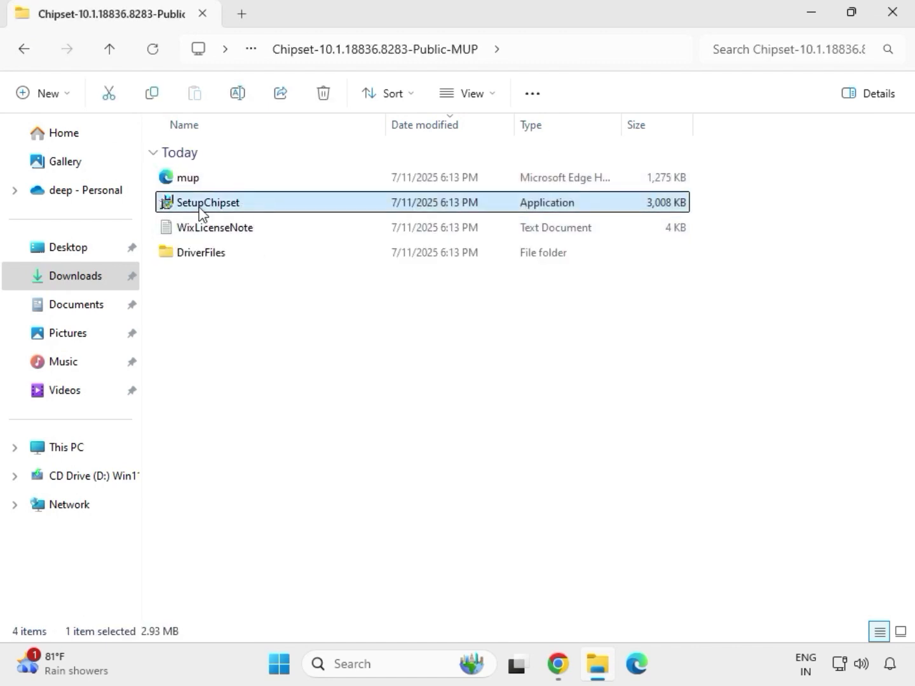
pyautogui.rightClick(260, 218)
pyautogui.click(324, 336)
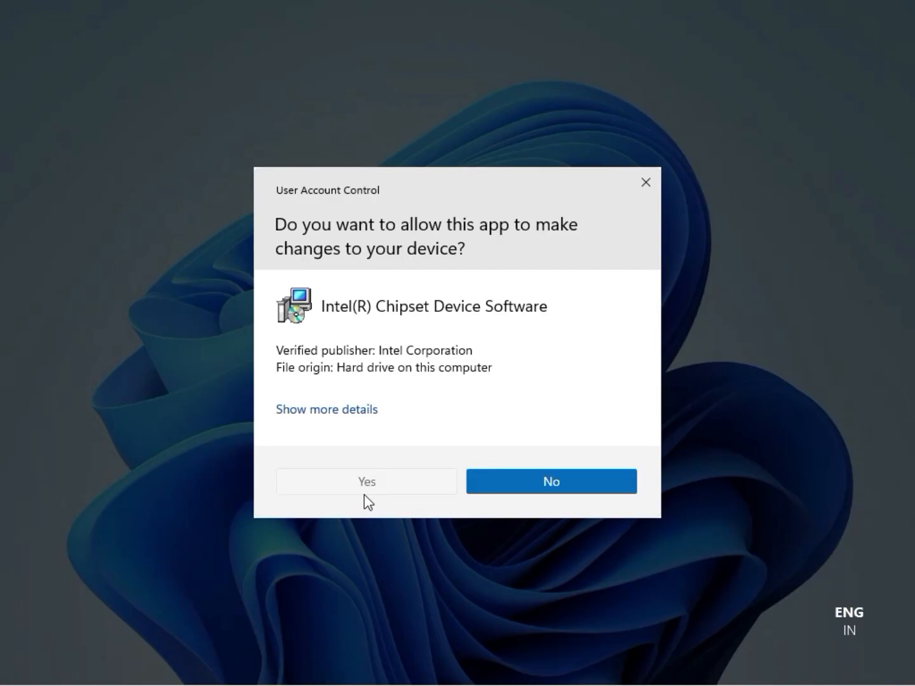
pyautogui.click(365, 493)
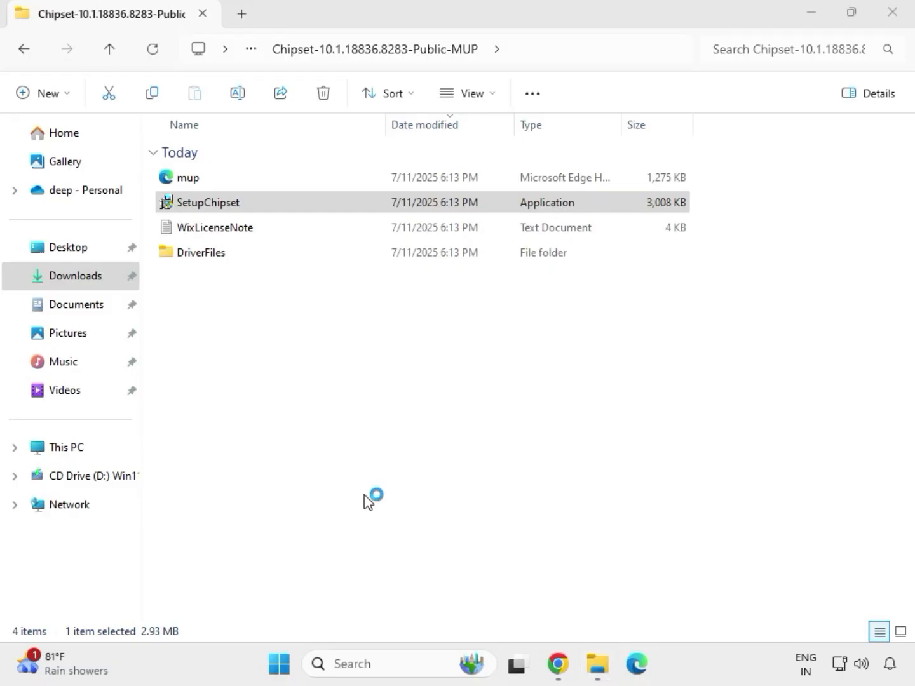
# Accept the Intel license, start the install, and dismiss the 0x00004E24 unsupported-platform failure
pyautogui.click(535, 477)
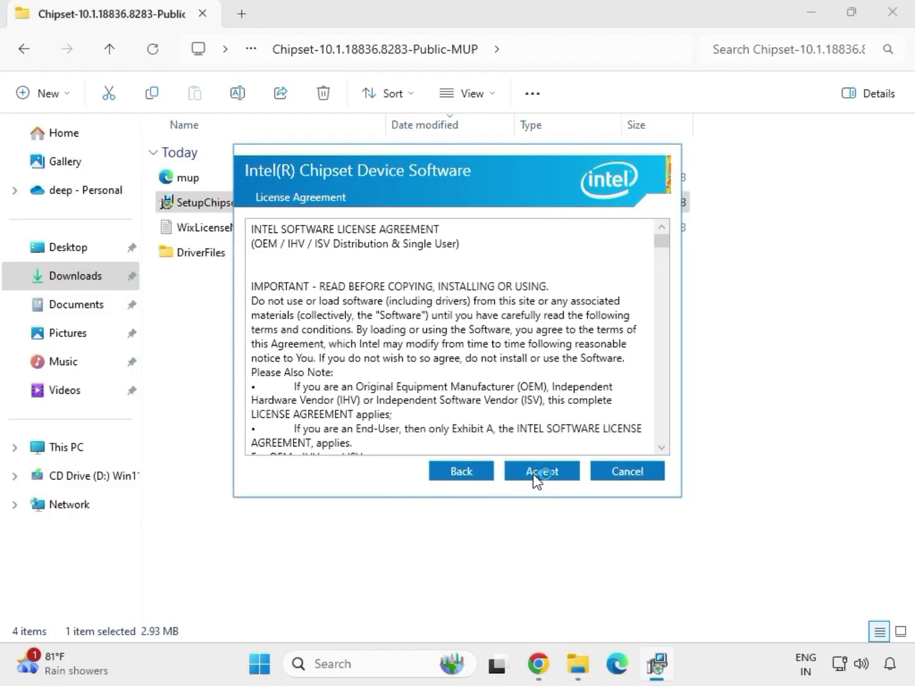
pyautogui.click(536, 476)
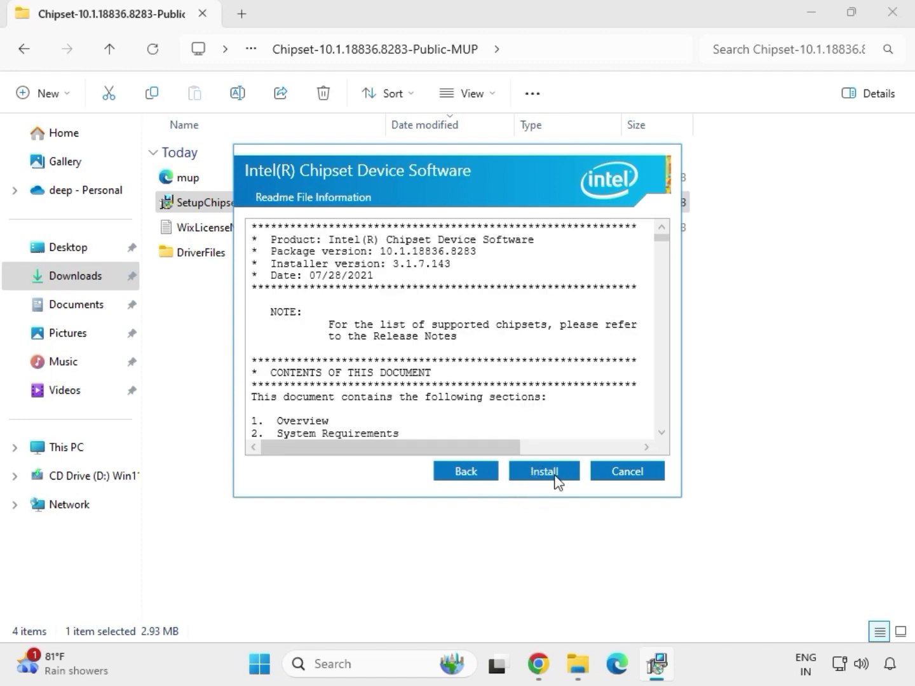
pyautogui.click(557, 482)
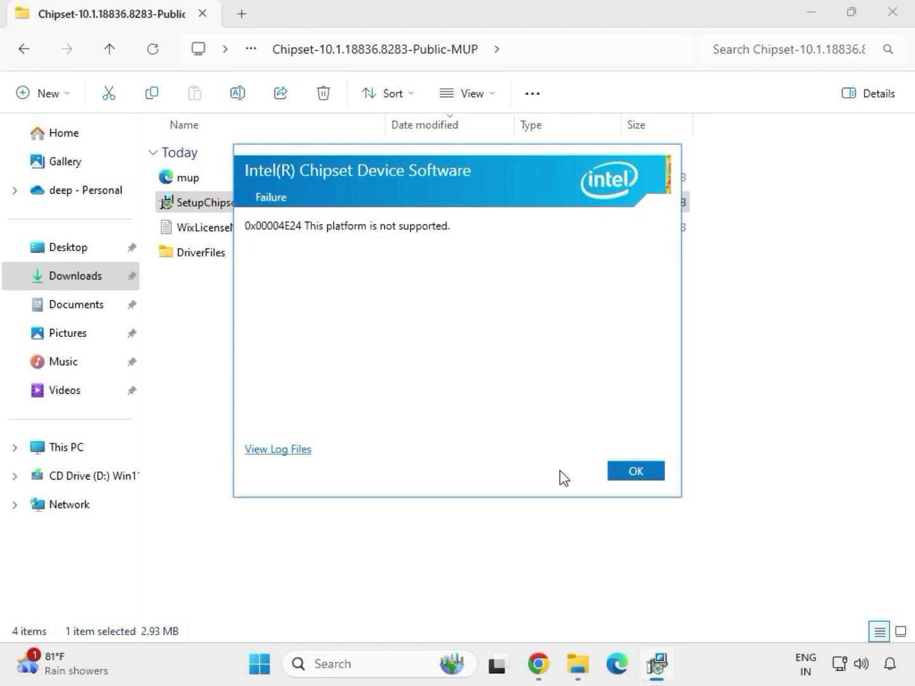
pyautogui.click(620, 474)
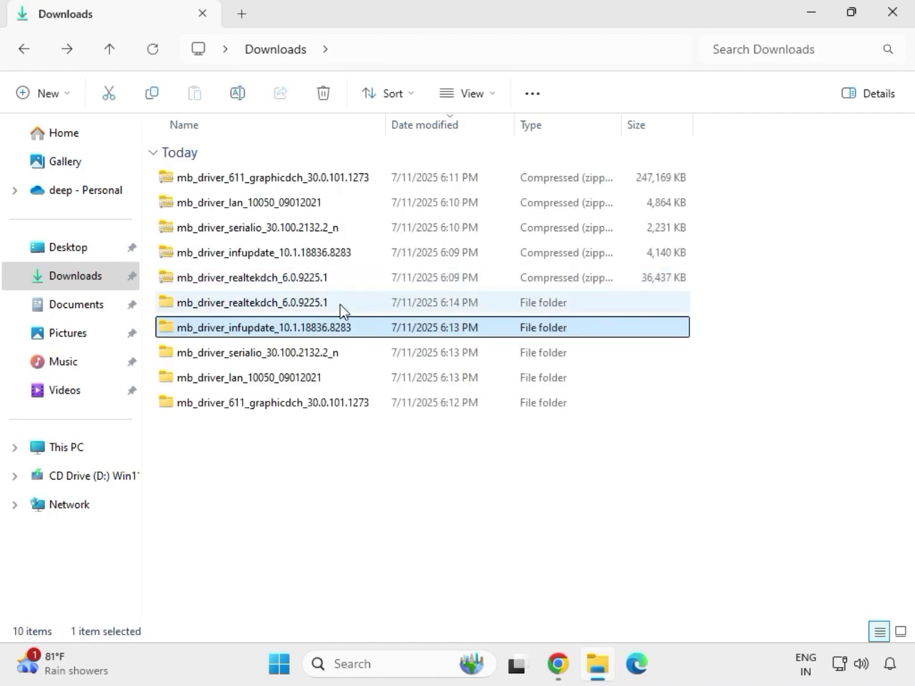
# Rerun the mb_driver_611_graphicdch graphics package as administrator, then go back to Downloads
pyautogui.doubleClick(340, 304)
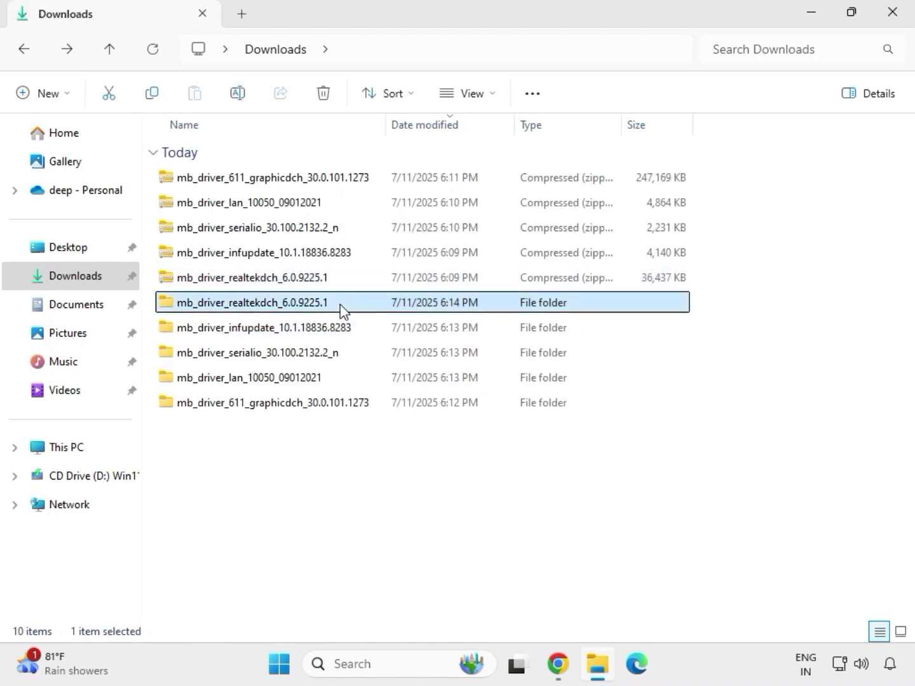
pyautogui.click(284, 54)
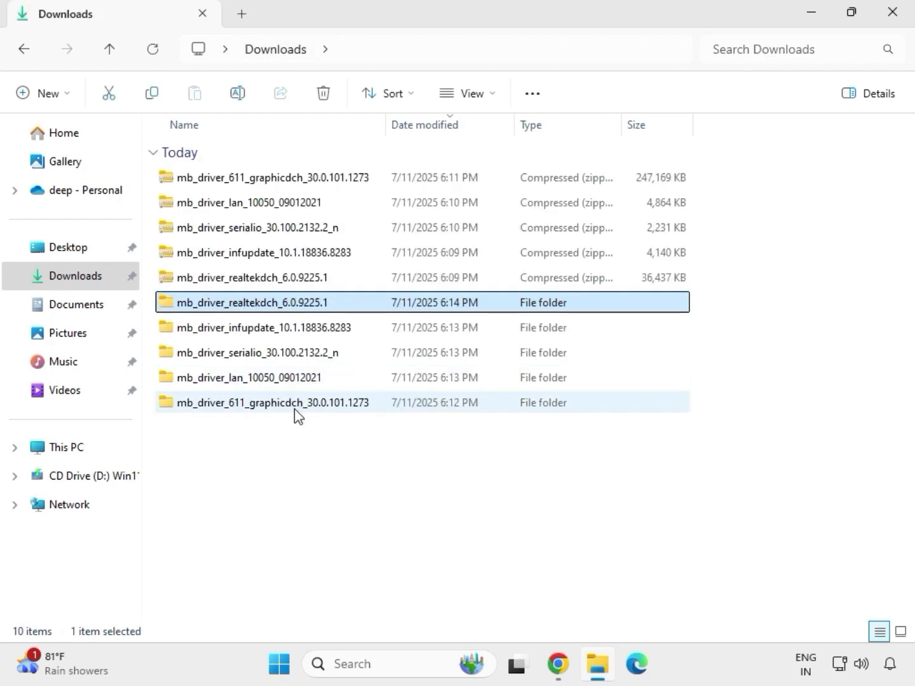
pyautogui.click(265, 408)
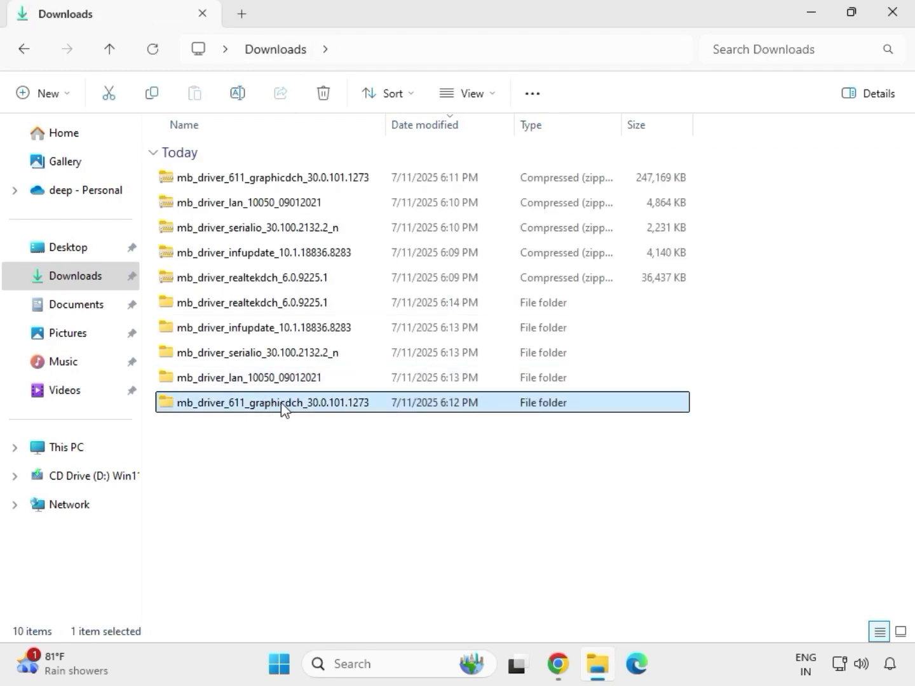
pyautogui.doubleClick(283, 409)
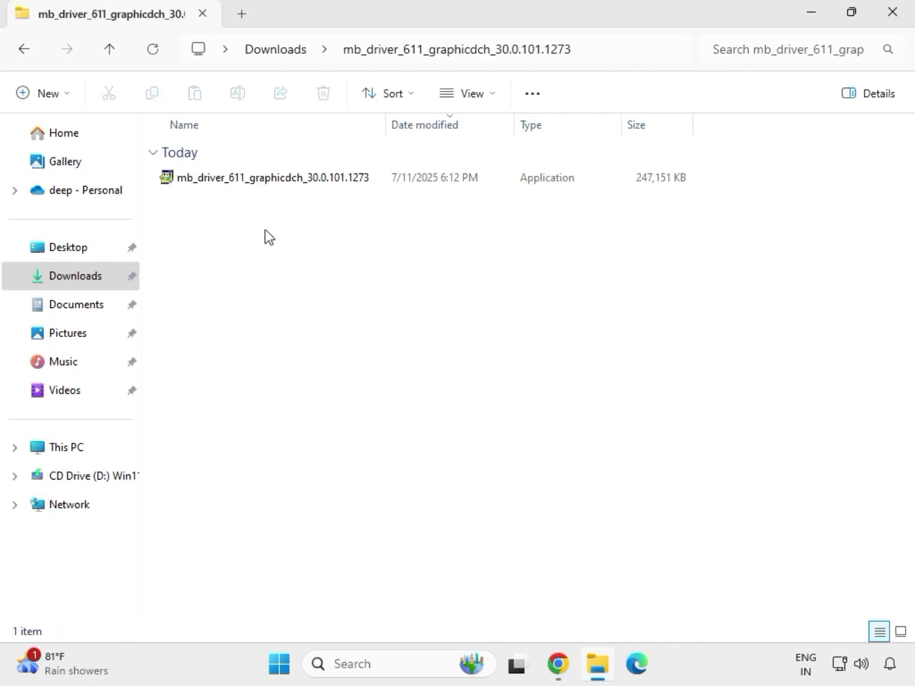
pyautogui.click(255, 183)
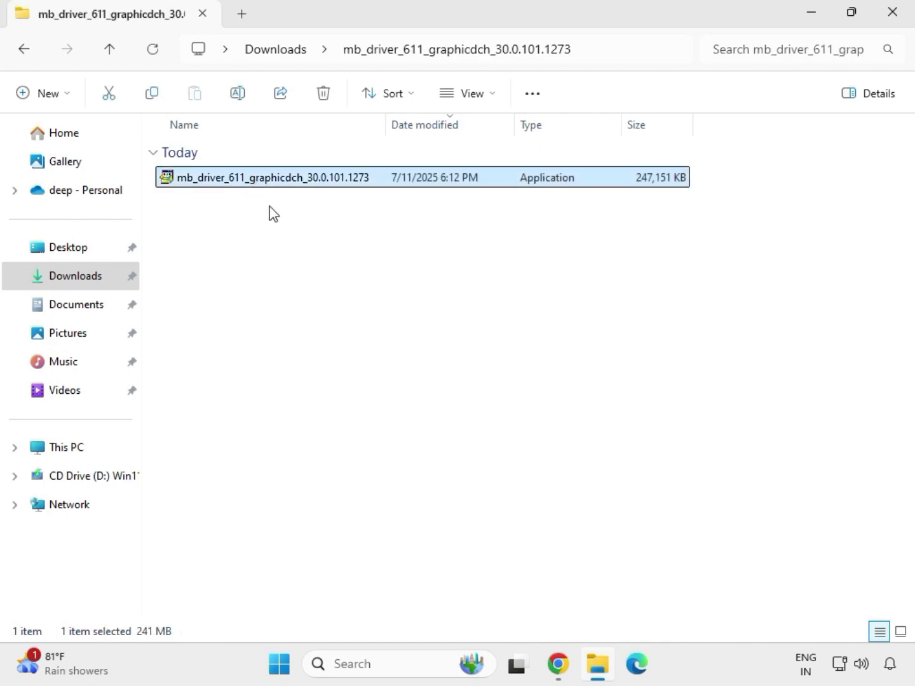
pyautogui.hotkey('shift', 'F10')
pyautogui.click(347, 323)
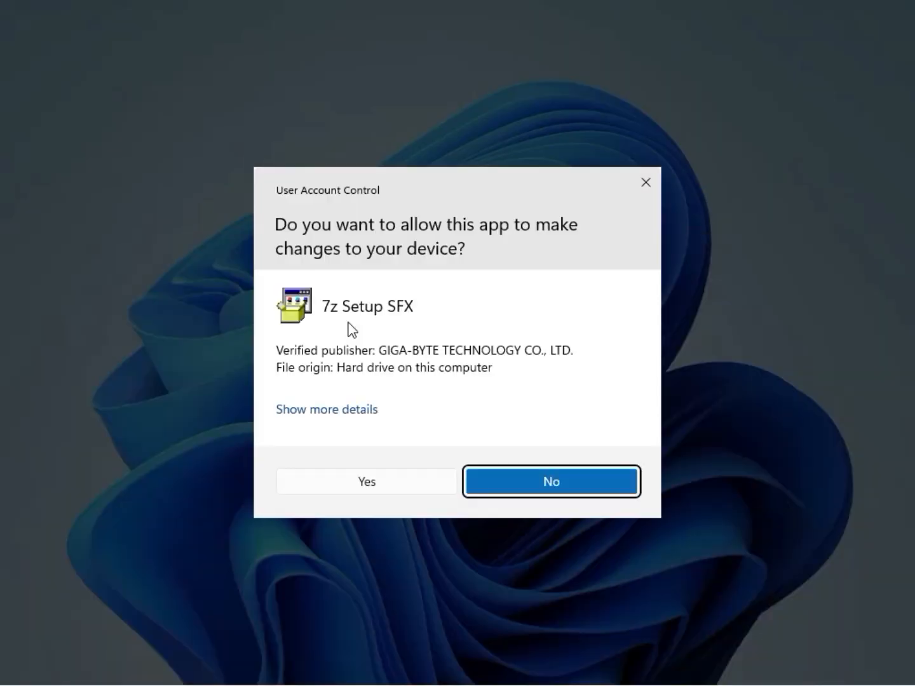
pyautogui.click(354, 484)
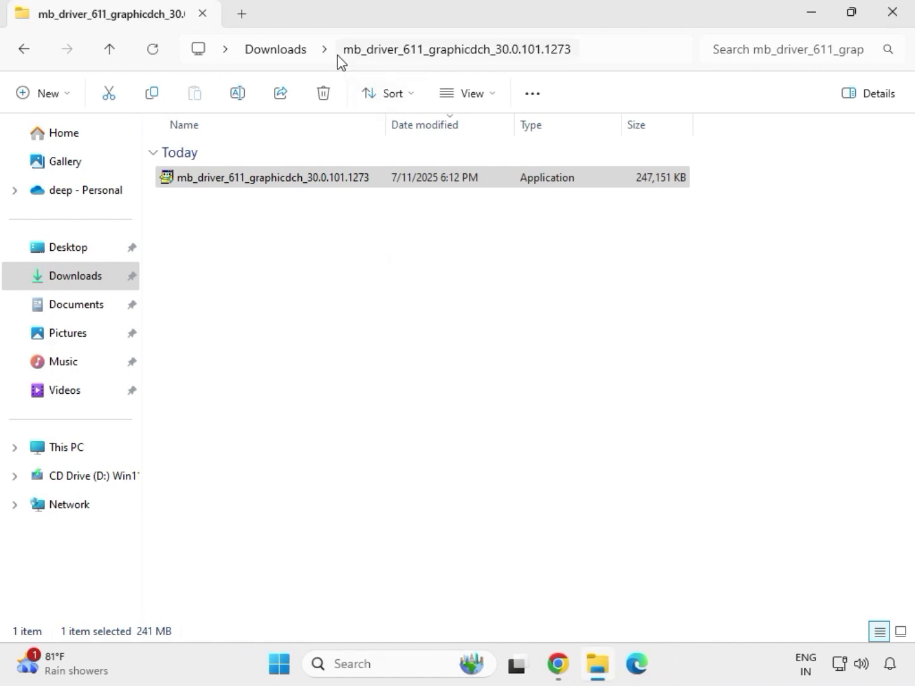
pyautogui.click(285, 52)
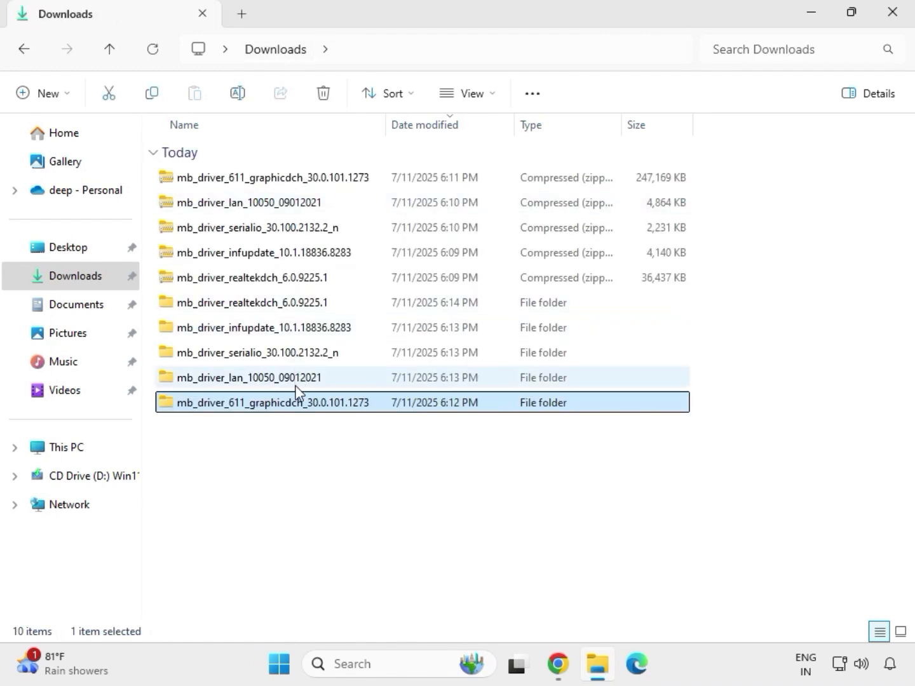
# Run Setup from mb_driver_realtekdch_6.0.9225.1's 9225.1_UAD_Win10_Win11 folder as administrator, approving UAC
pyautogui.doubleClick(280, 302)
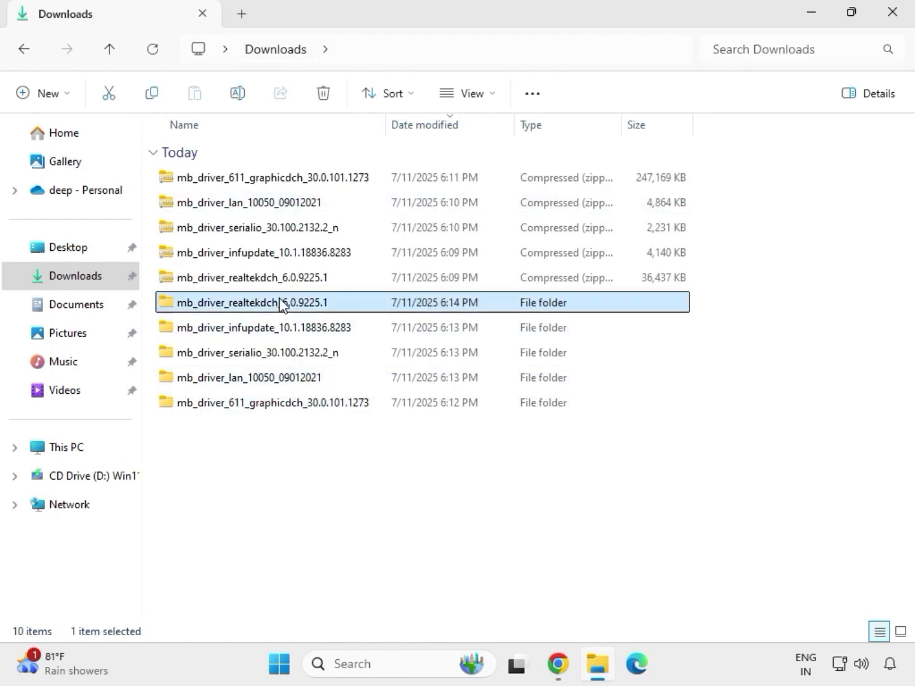
pyautogui.doubleClick(268, 178)
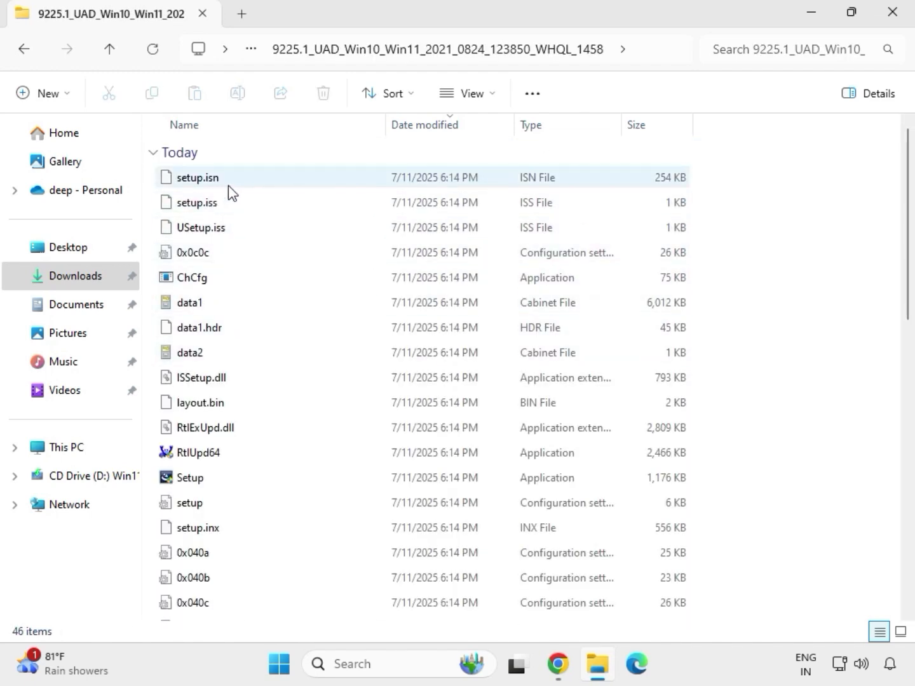
pyautogui.click(205, 481)
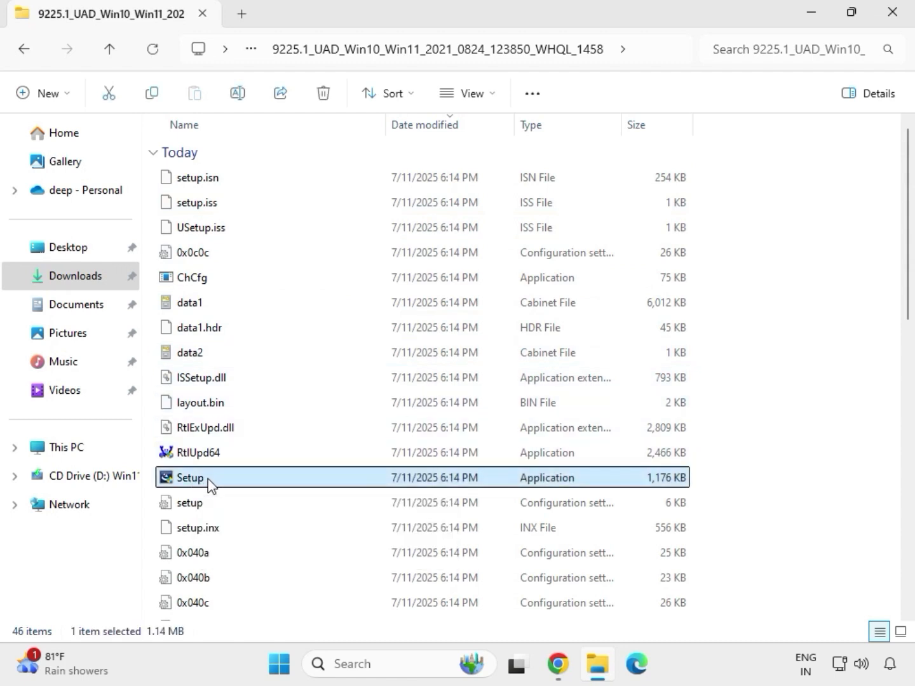
pyautogui.rightClick(210, 484)
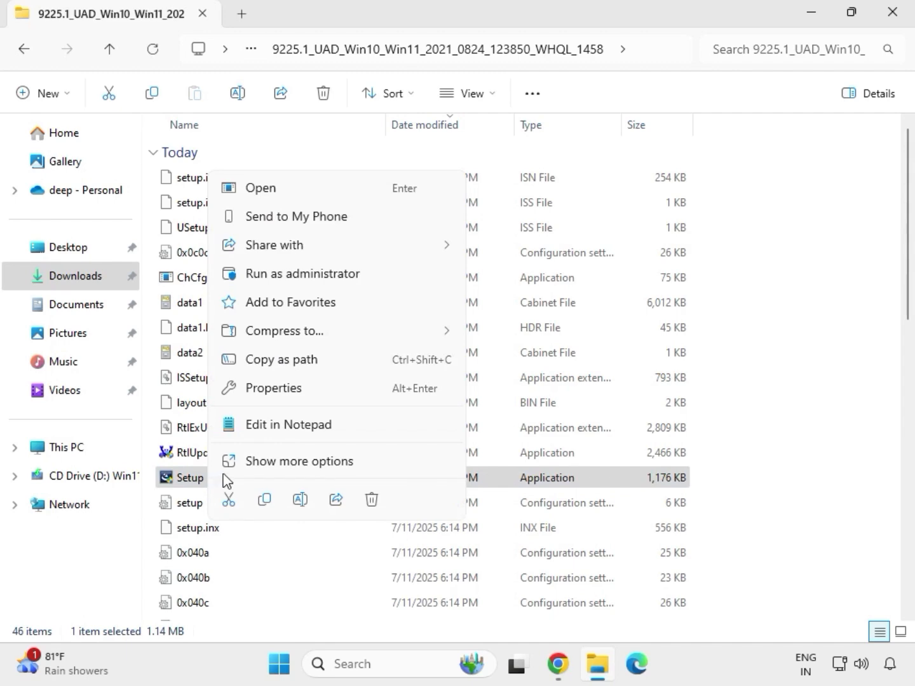
pyautogui.click(281, 280)
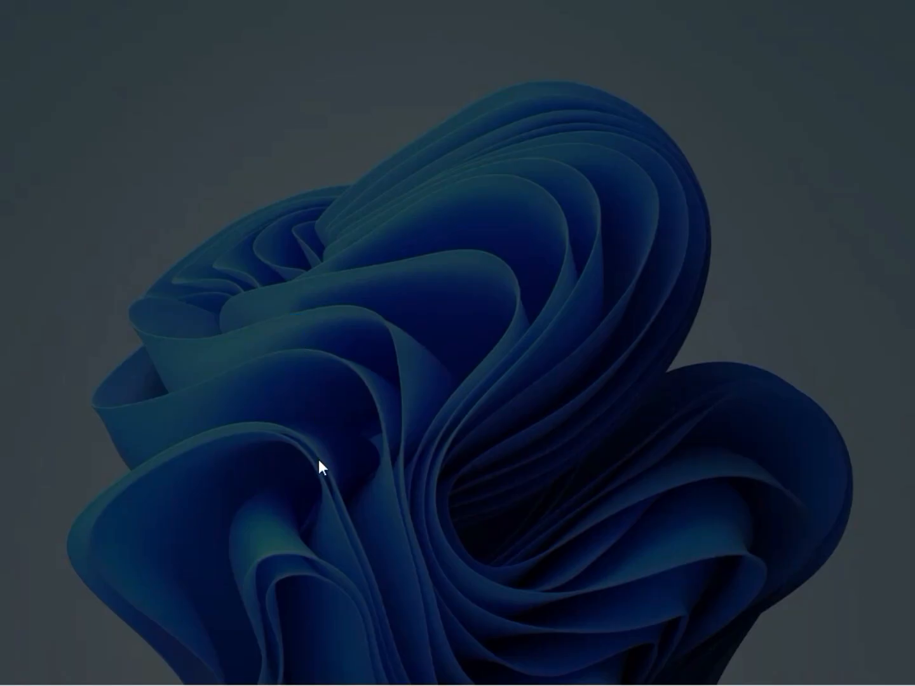
pyautogui.click(321, 474)
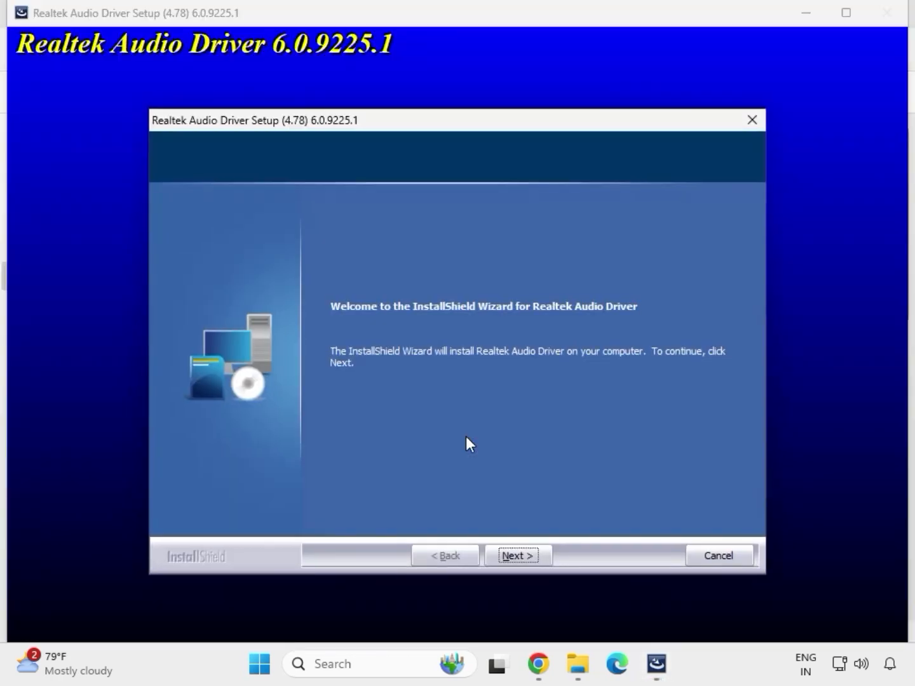
# Step through the Realtek Audio Driver 6.0.9225.1 wizard, choosing to restart later, and finish
pyautogui.click(518, 555)
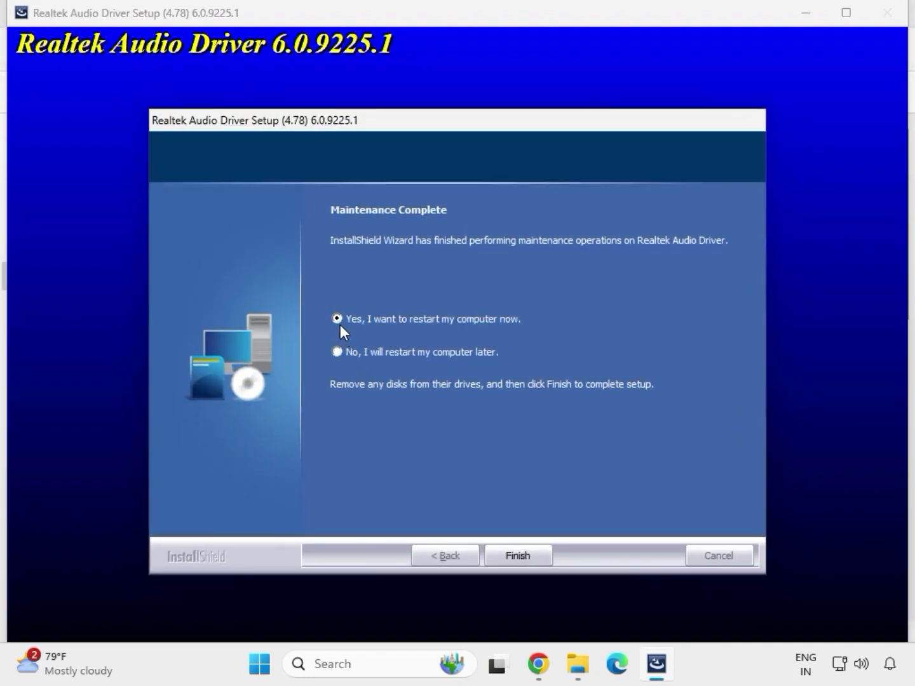
pyautogui.click(518, 552)
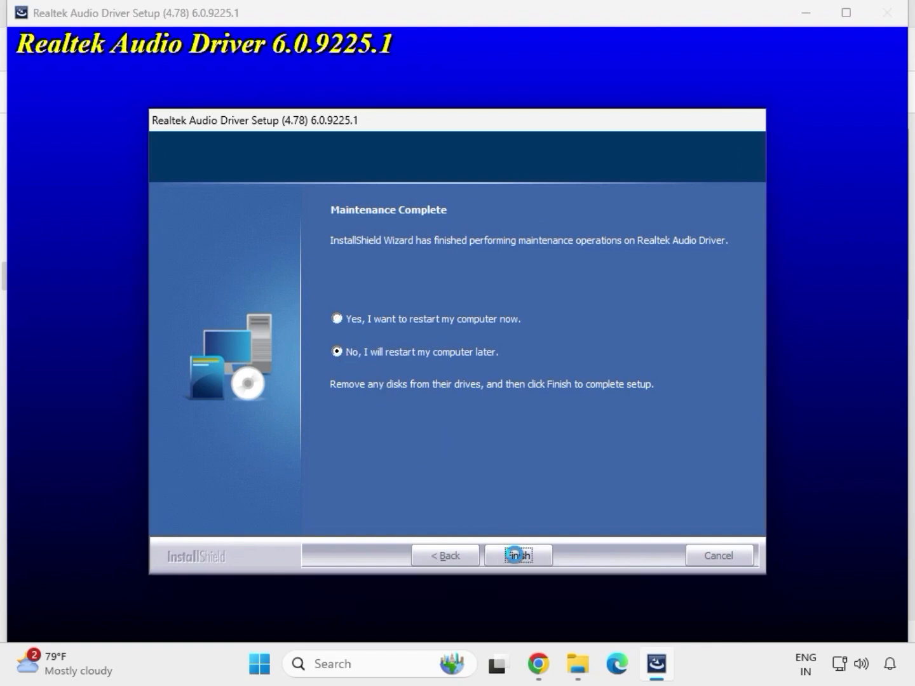